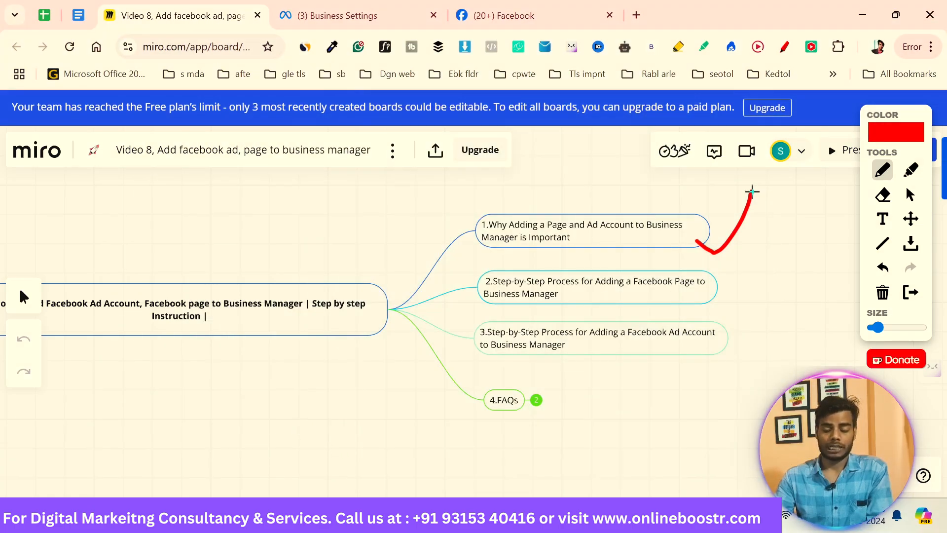
Step: Open the Pages list in Business settings and compare it with the TrustMed-Kart Facebook page
{"action": "left_click", "coordinate": [318, 7]}
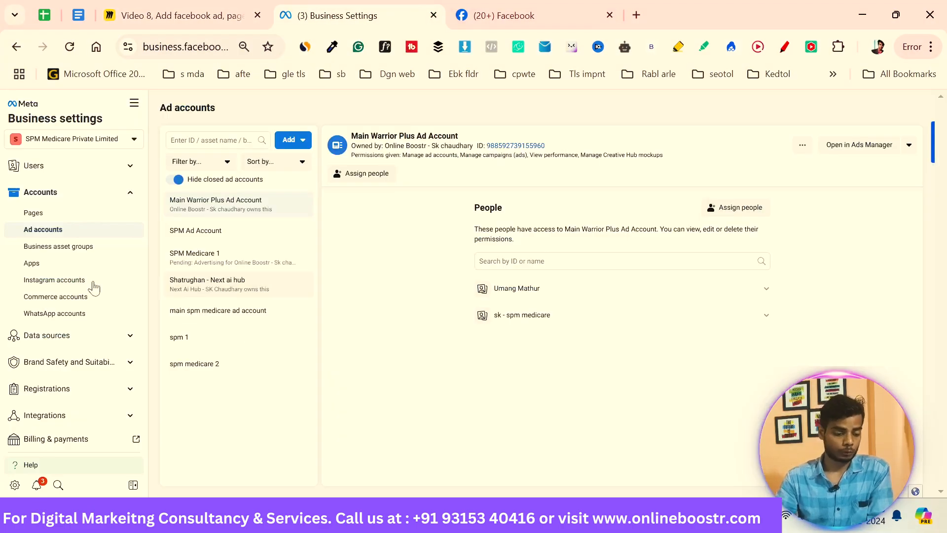
{"action": "left_click", "coordinate": [71, 219]}
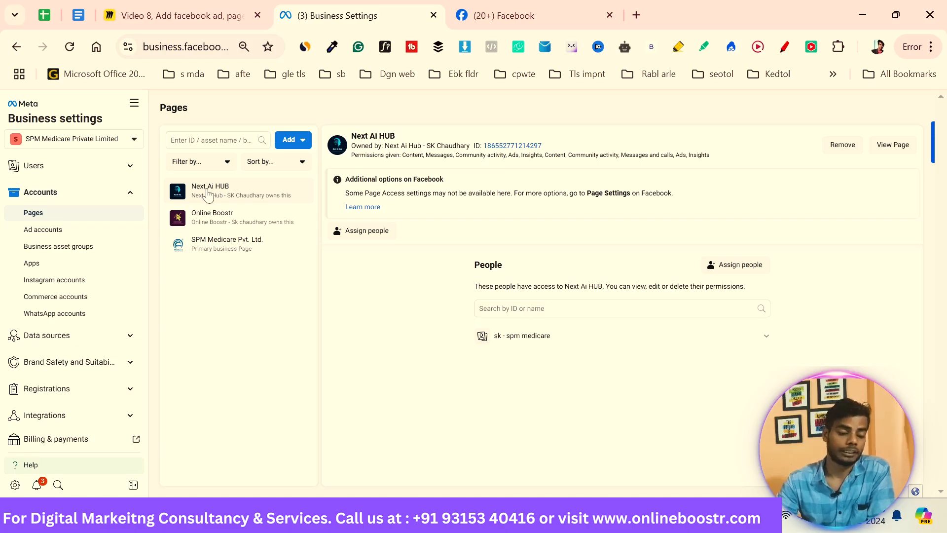
{"action": "left_click", "coordinate": [523, 16]}
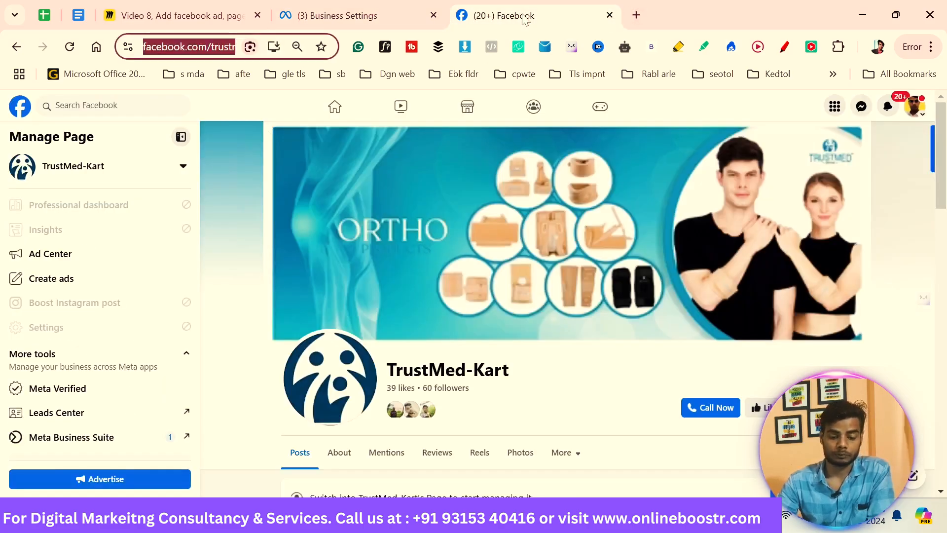
{"action": "scroll", "coordinate": [395, 343], "scroll_direction": "down", "scroll_amount": 3}
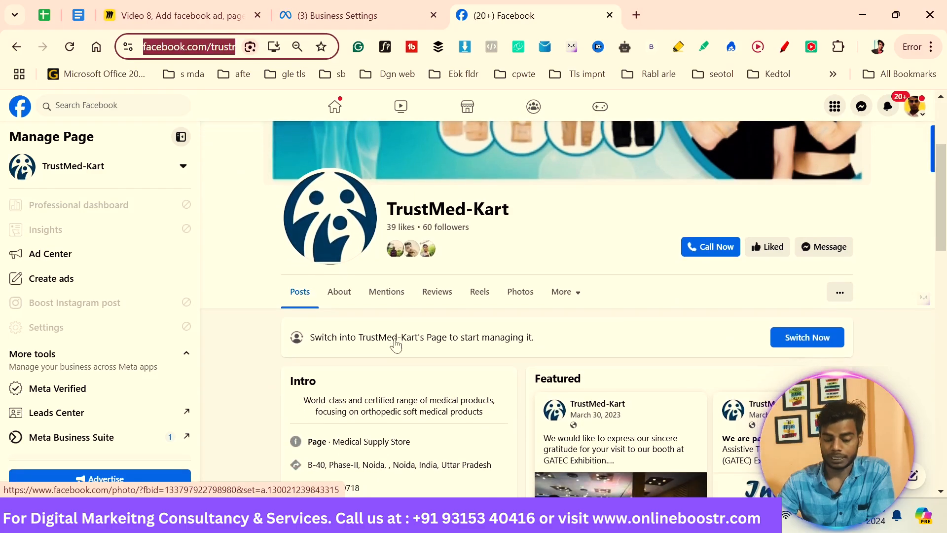
{"action": "scroll", "coordinate": [395, 341], "scroll_direction": "up", "scroll_amount": 3}
{"action": "left_click", "coordinate": [351, 11]}
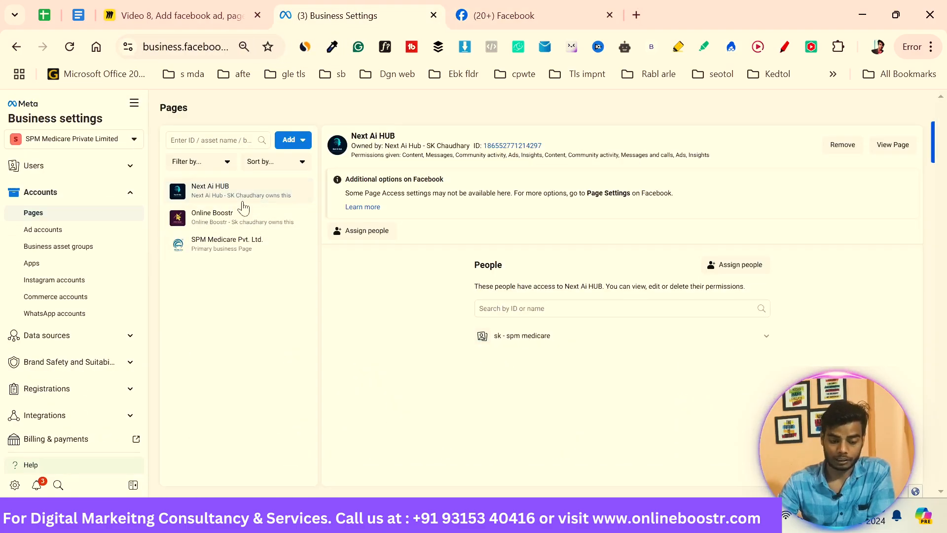
{"action": "left_click", "coordinate": [474, 16]}
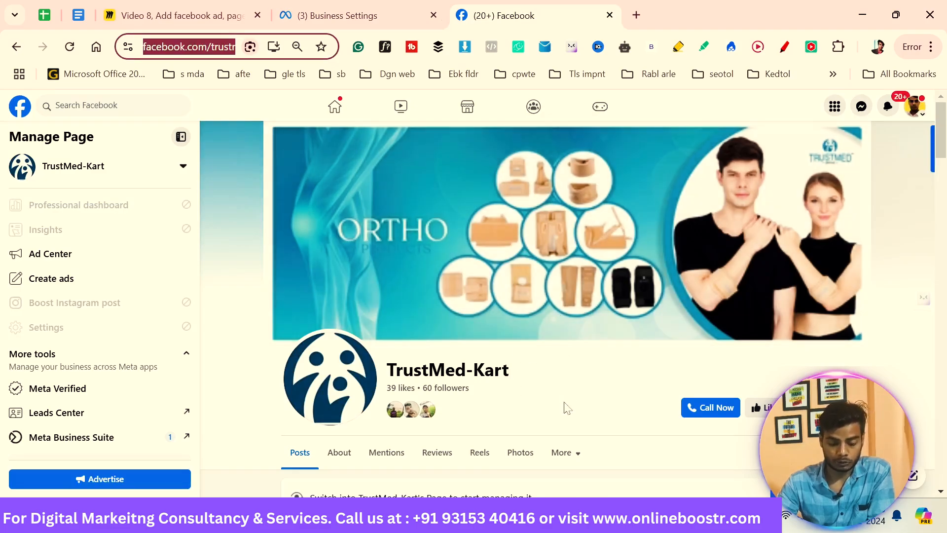
{"action": "left_click", "coordinate": [355, 16]}
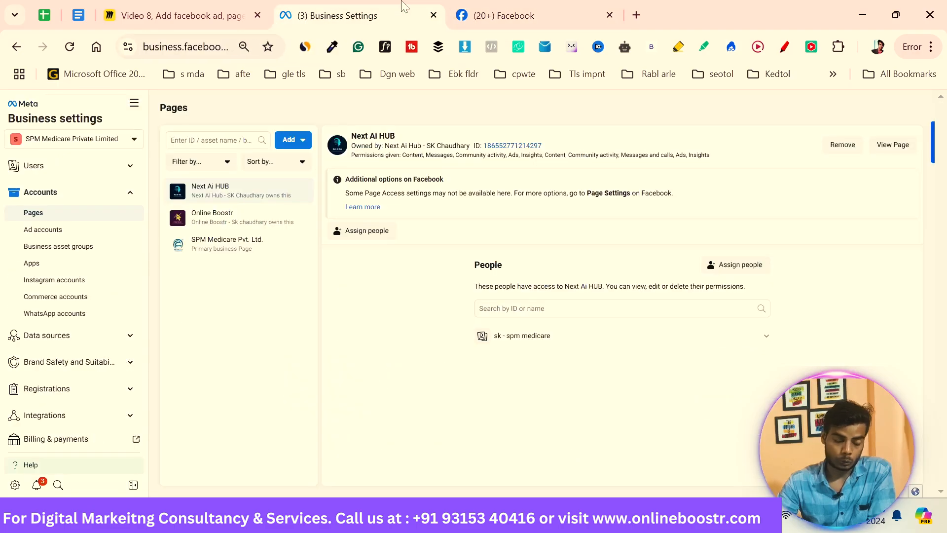
Step: Review the options for adding a Page in Business settings with the TrustMed-Kart page as the example
{"action": "left_click", "coordinate": [293, 141]}
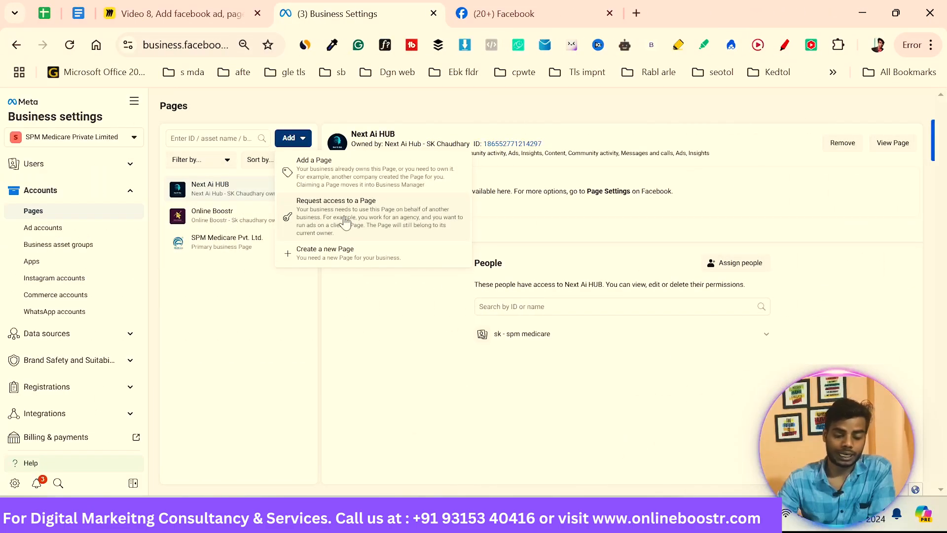
{"action": "left_click", "coordinate": [556, 12]}
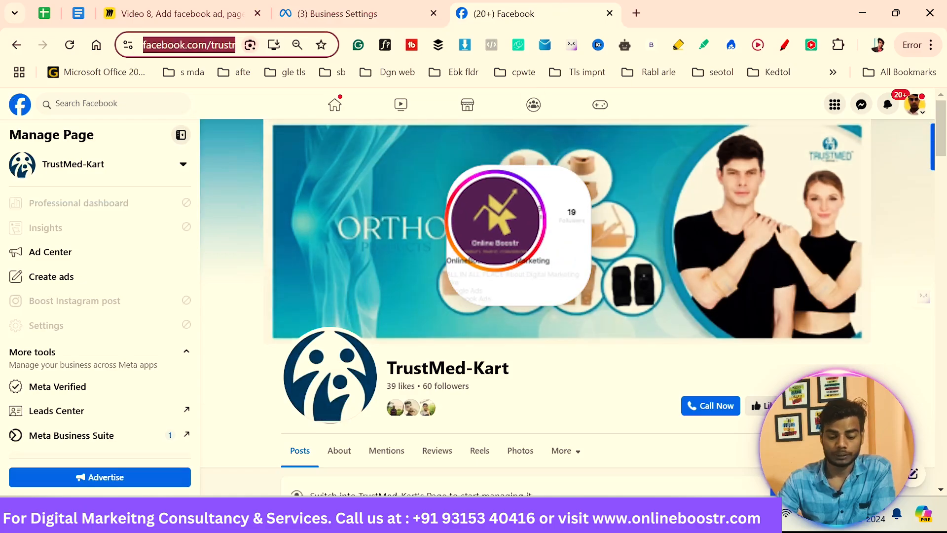
{"action": "left_click", "coordinate": [328, 5]}
{"action": "left_click", "coordinate": [503, 14]}
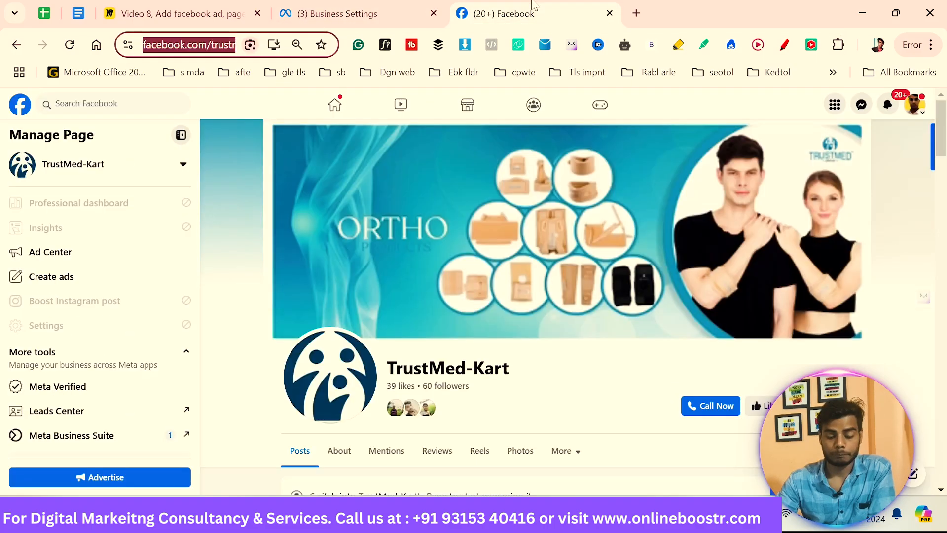
{"action": "left_click", "coordinate": [328, 13]}
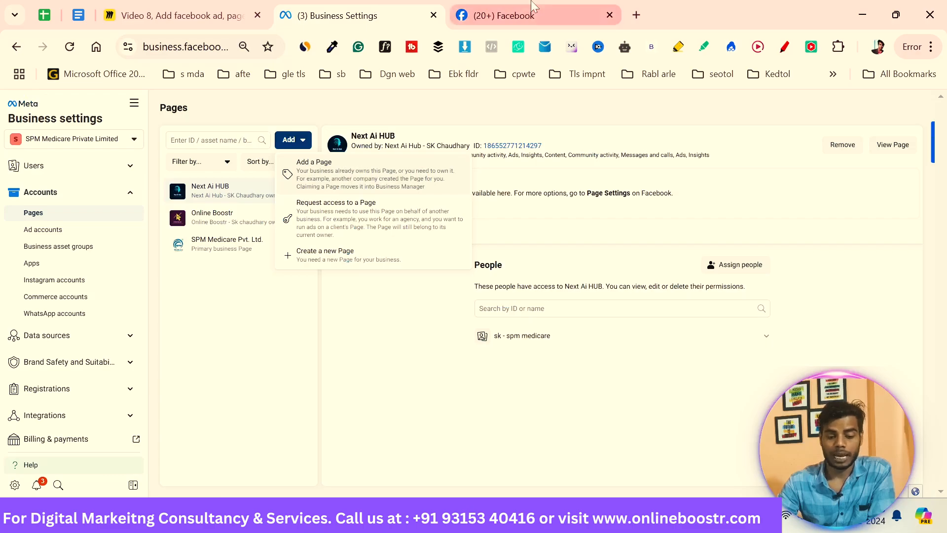
{"action": "left_click", "coordinate": [504, 13]}
{"action": "left_click", "coordinate": [328, 14]}
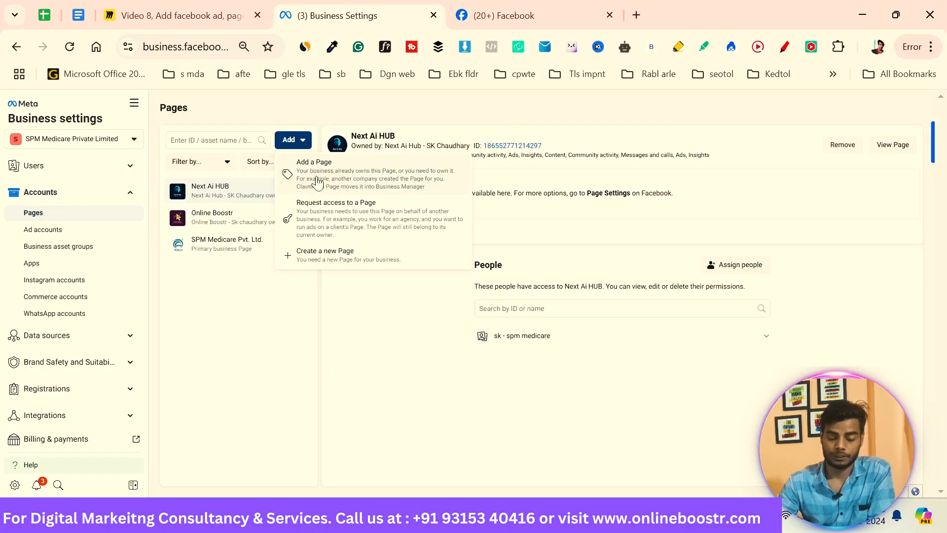
{"action": "left_click", "coordinate": [305, 326]}
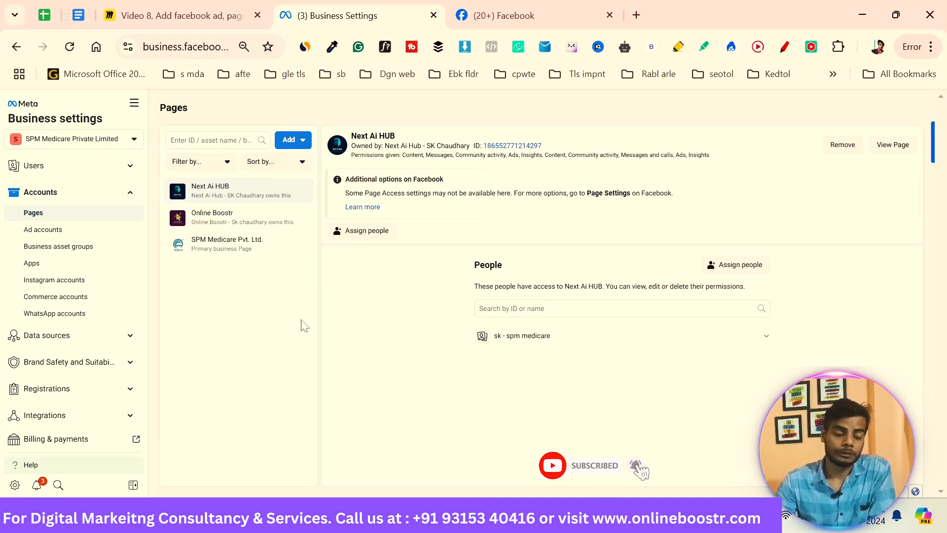
Step: Switch to the Miro board and underline "Account to" in the mind map's first topic in red
{"action": "left_click", "coordinate": [209, 11]}
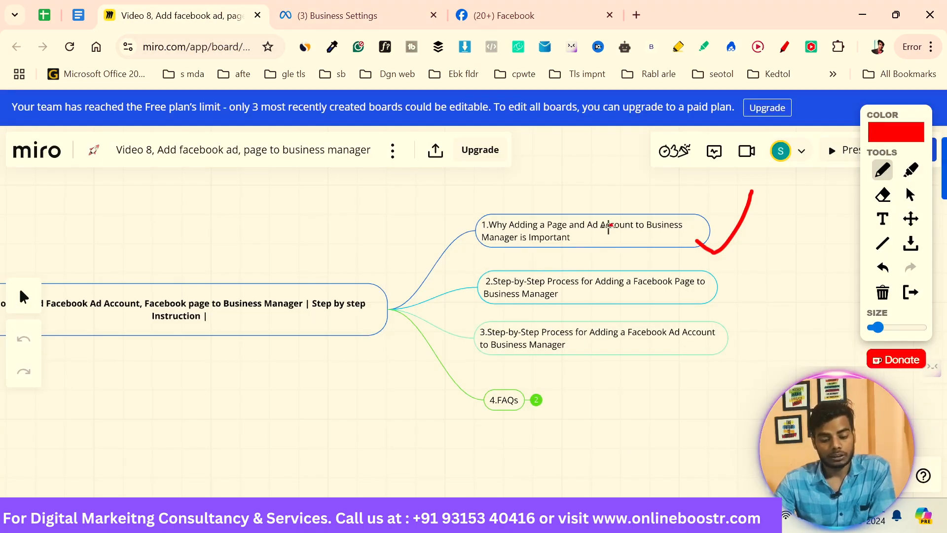
{"action": "left_click_drag", "start_coordinate": [602, 226], "coordinate": [647, 232]}
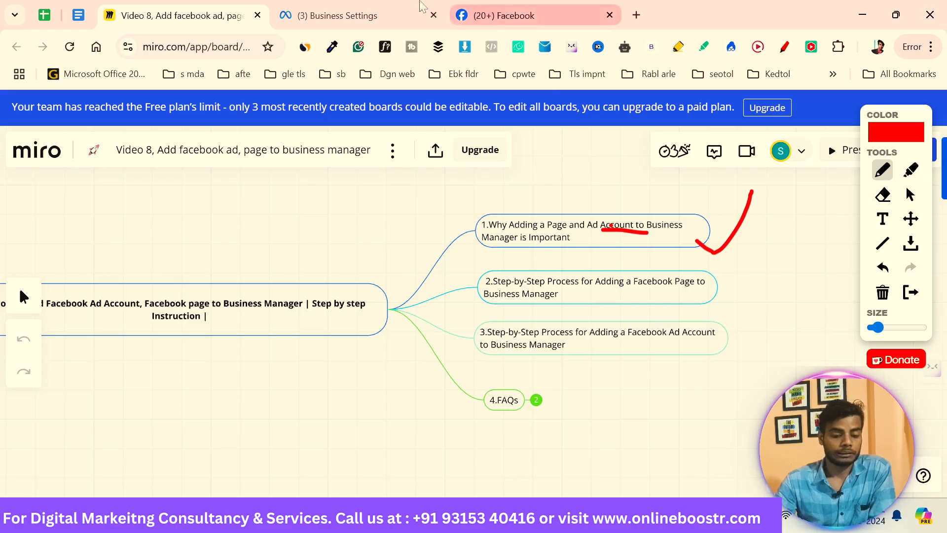
Step: View the ad accounts in Business settings and return to the Pages list
{"action": "left_click", "coordinate": [372, 13]}
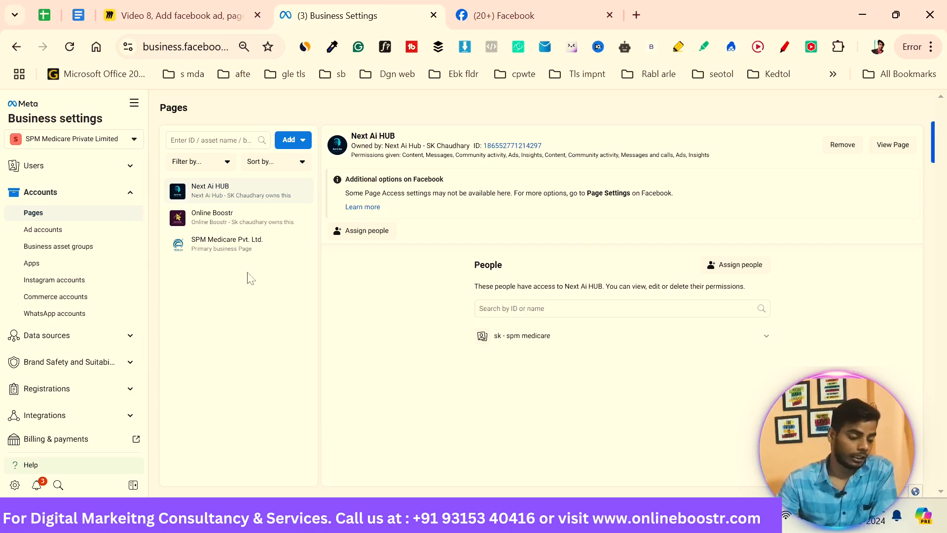
{"action": "left_click", "coordinate": [51, 230]}
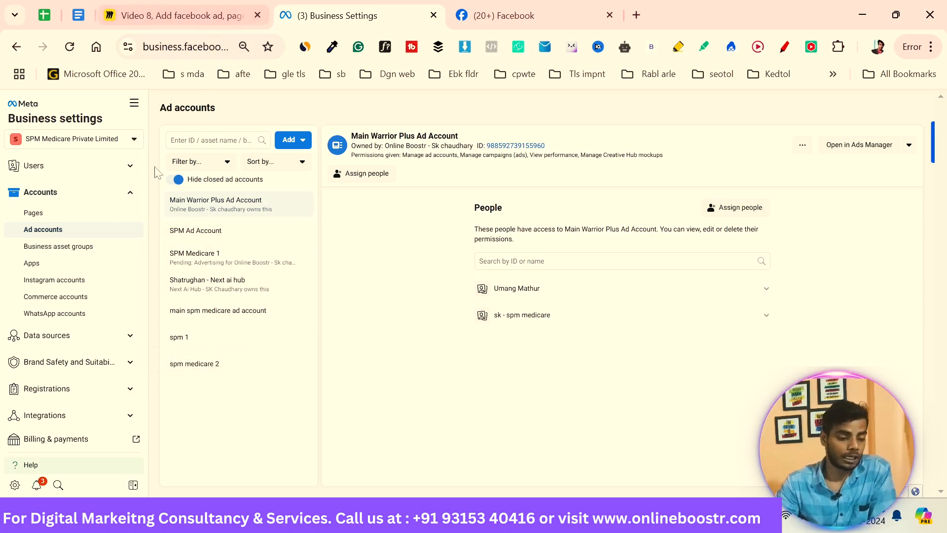
{"action": "left_click", "coordinate": [78, 215]}
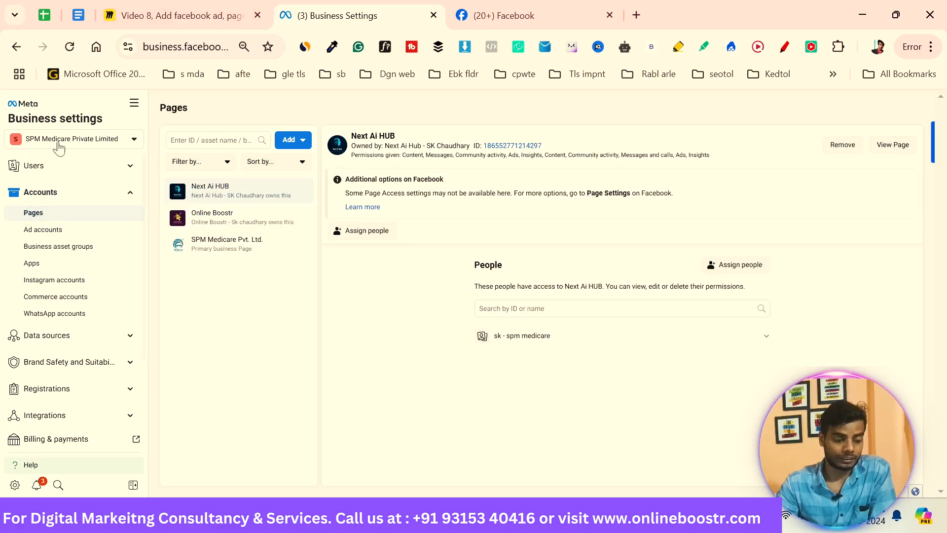
Step: Go from the Facebook home page to Ads Manager and open Business settings from all its tools
{"action": "left_click", "coordinate": [516, 14]}
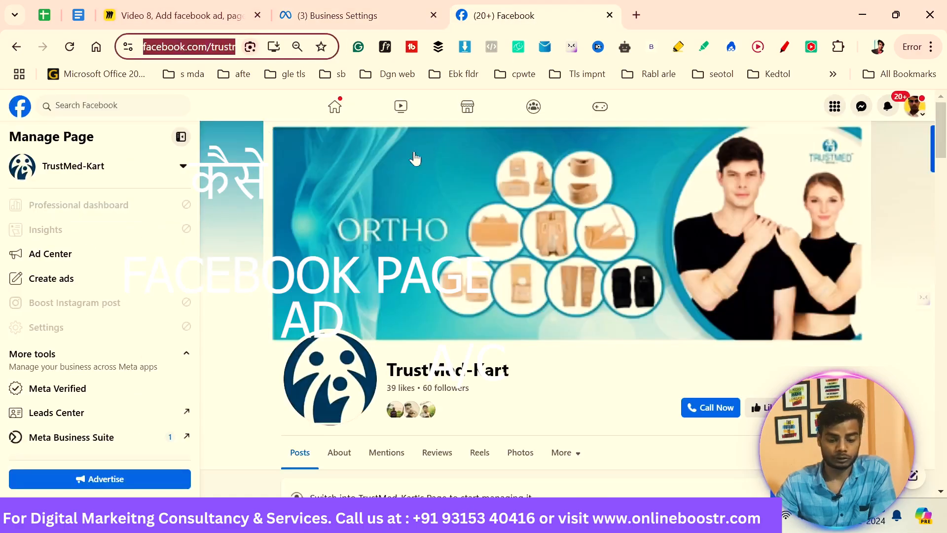
{"action": "left_click", "coordinate": [21, 107]}
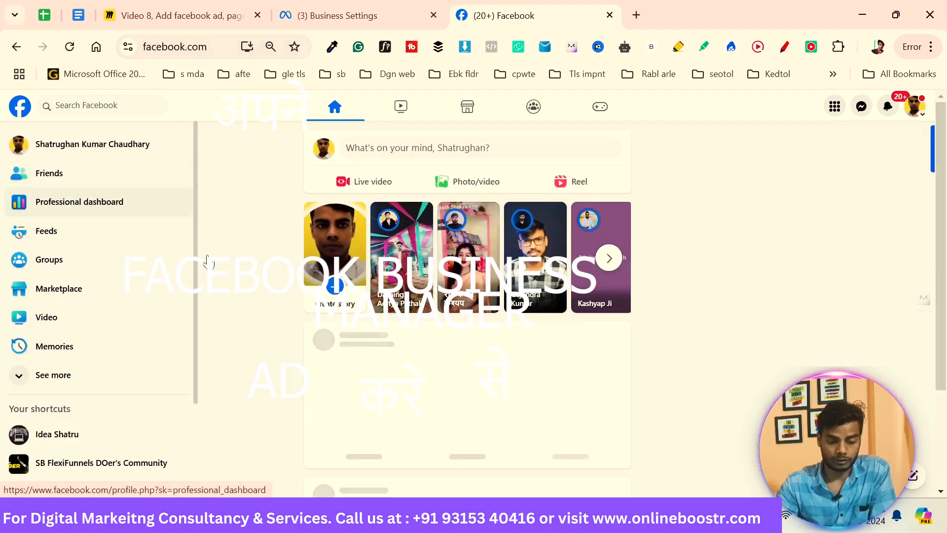
{"action": "left_click", "coordinate": [835, 107]}
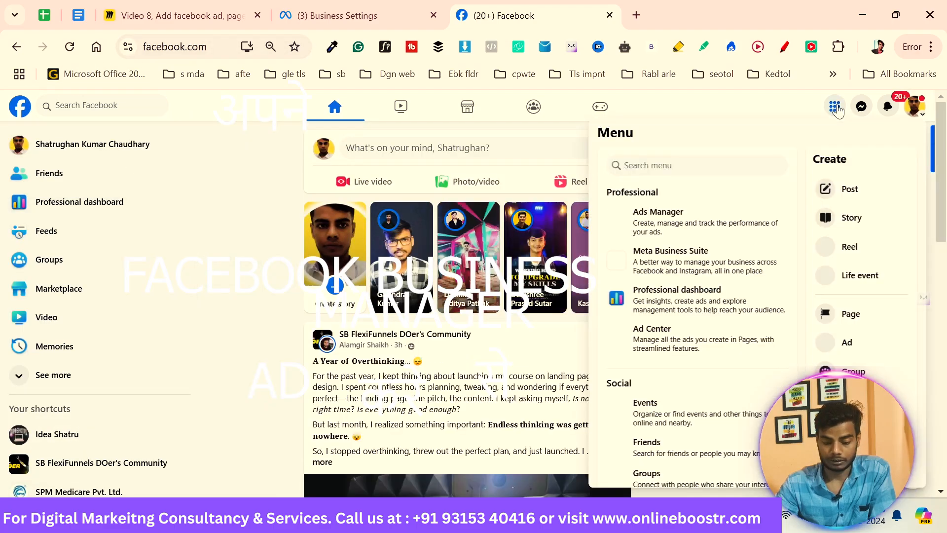
{"action": "left_click", "coordinate": [656, 228]}
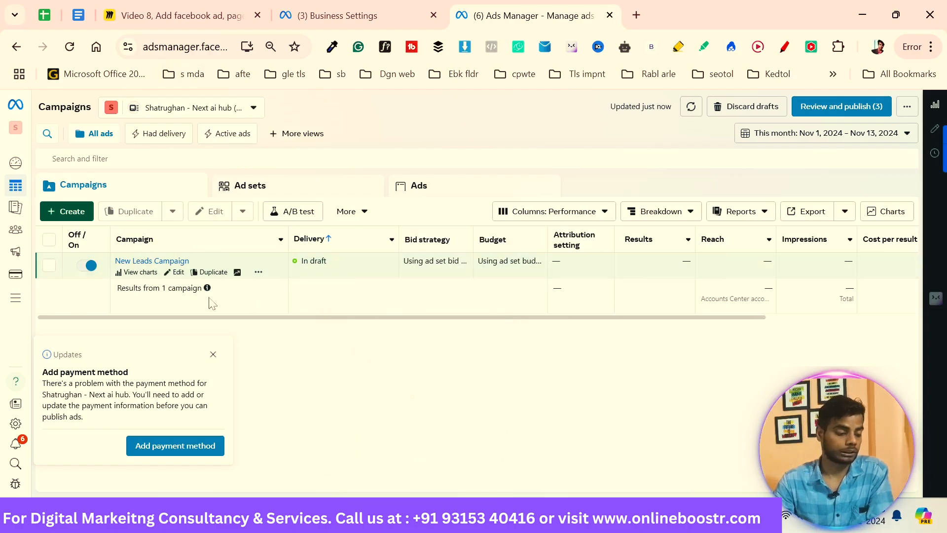
{"action": "left_click", "coordinate": [11, 307]}
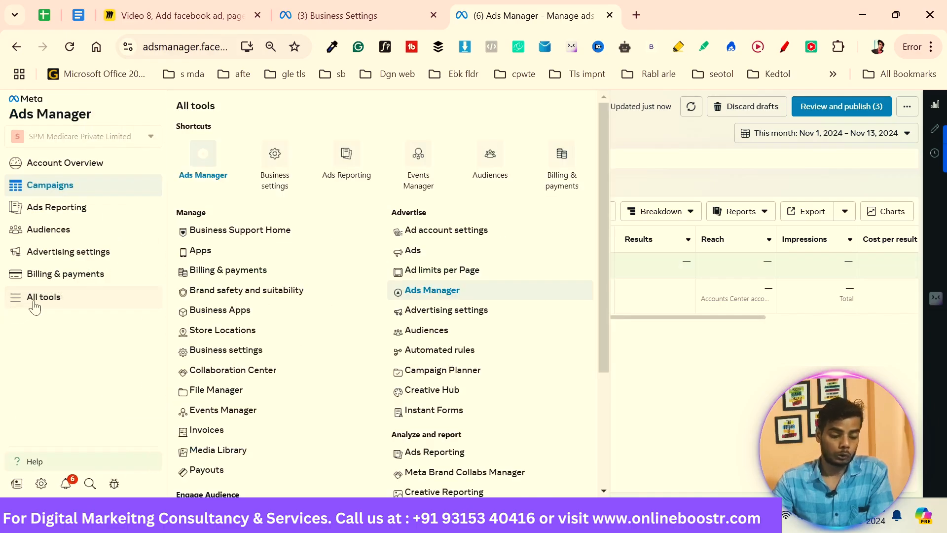
{"action": "left_click", "coordinate": [234, 356]}
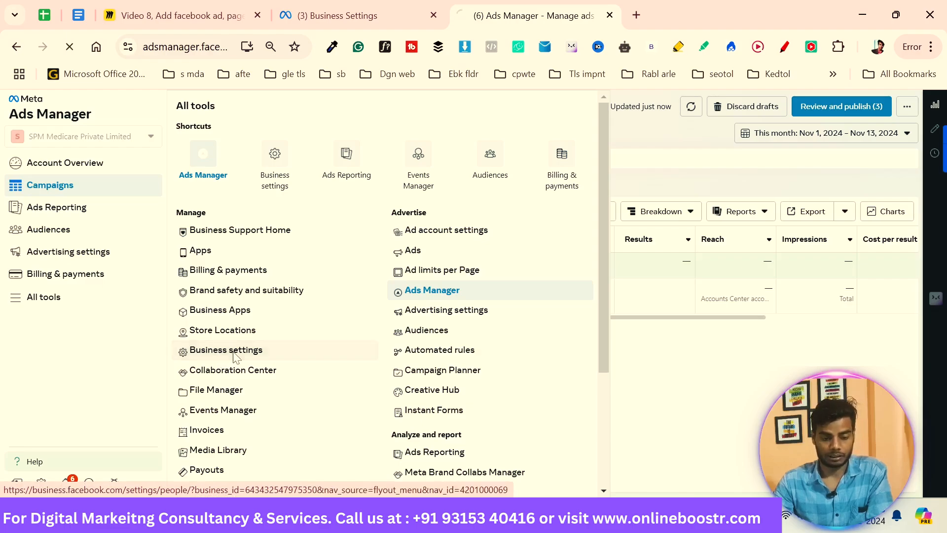
Step: Return to the already loaded Pages list in Business settings and start adding an existing Page
{"action": "left_click", "coordinate": [335, 7]}
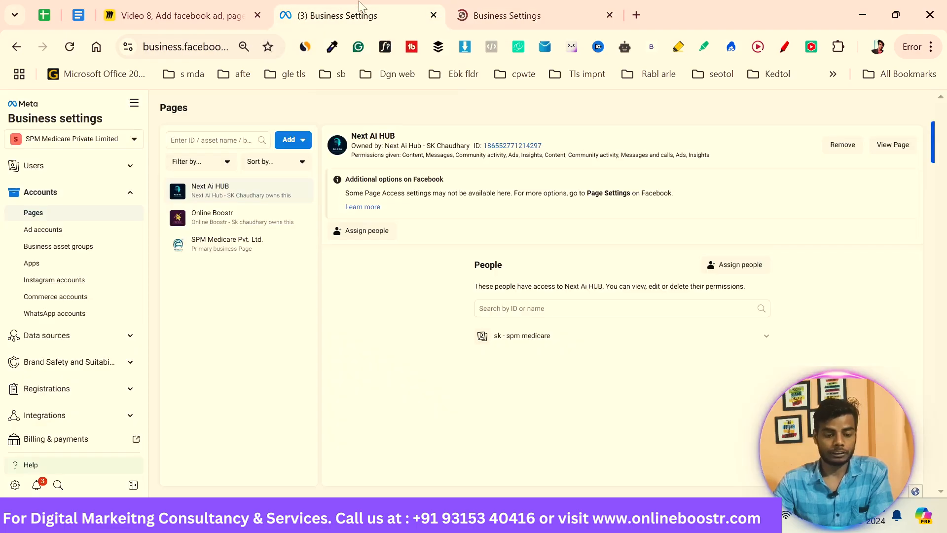
{"action": "left_click", "coordinate": [451, 7]}
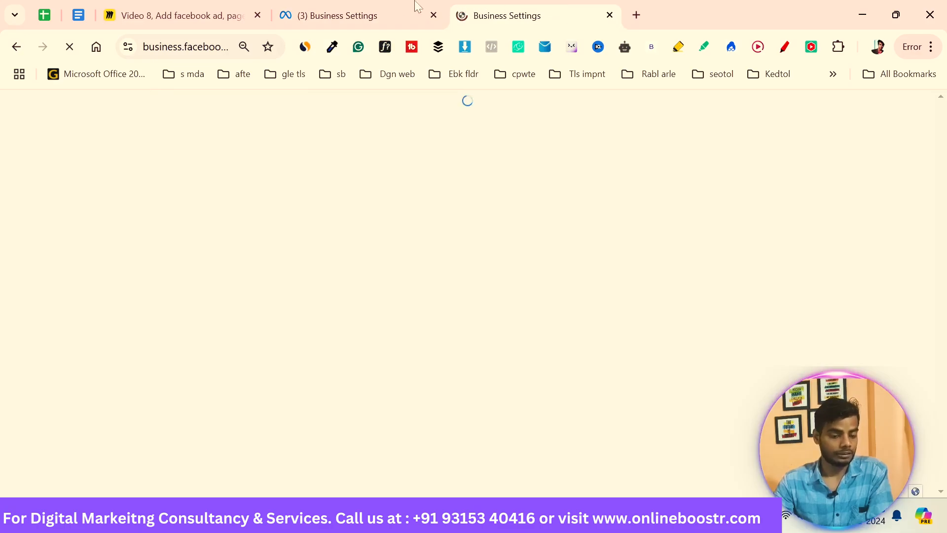
{"action": "left_click", "coordinate": [389, 1]}
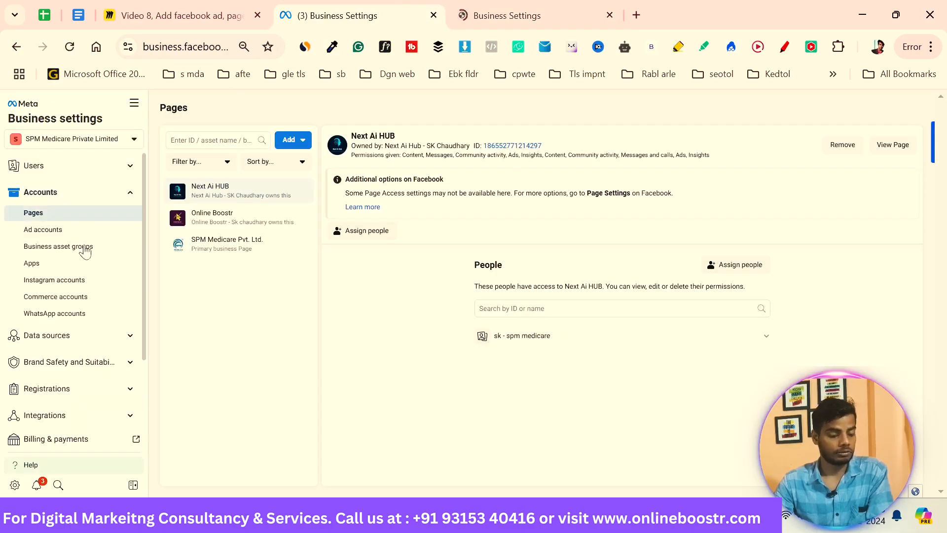
{"action": "scroll", "coordinate": [99, 381], "scroll_direction": "down", "scroll_amount": 2}
{"action": "scroll", "coordinate": [100, 383], "scroll_direction": "up", "scroll_amount": 1}
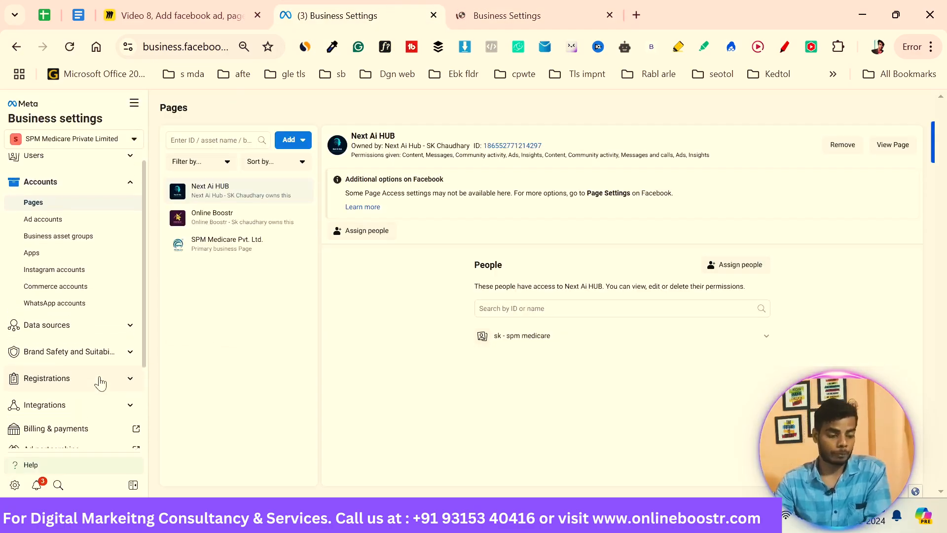
{"action": "scroll", "coordinate": [100, 383], "scroll_direction": "up", "scroll_amount": 1}
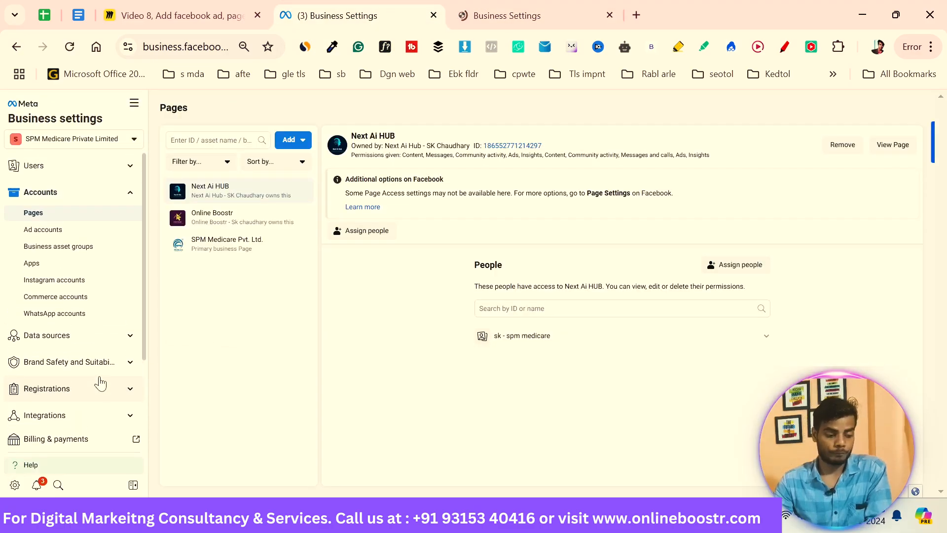
{"action": "left_click", "coordinate": [288, 143]}
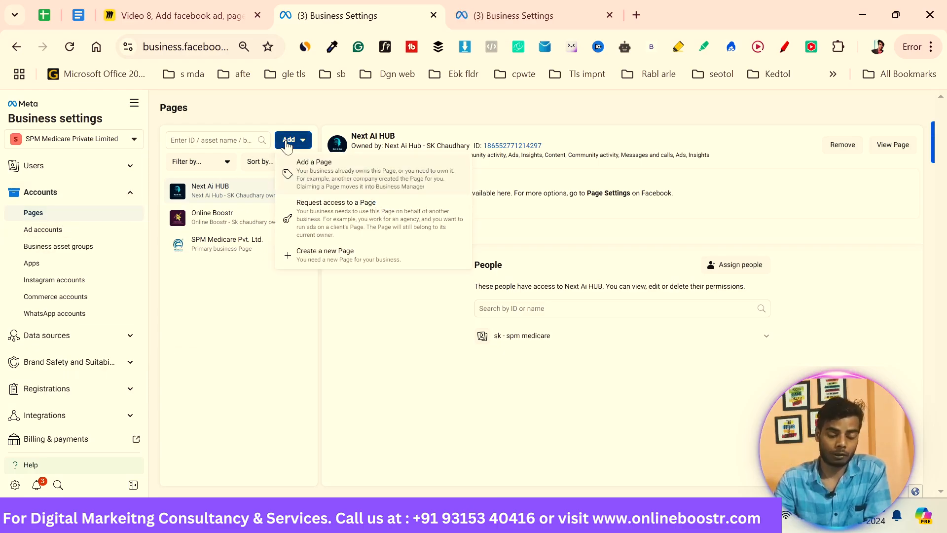
{"action": "left_click", "coordinate": [347, 179]}
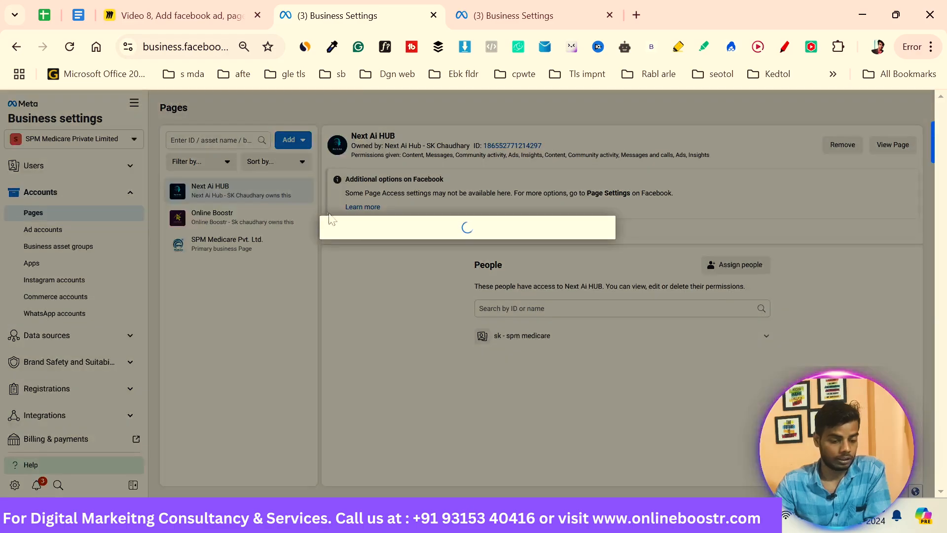
Step: Open facebook.com in a separate browser tab and go to the Pages you manage
{"action": "left_click", "coordinate": [637, 15]}
{"action": "type", "text": "facebook.com"}
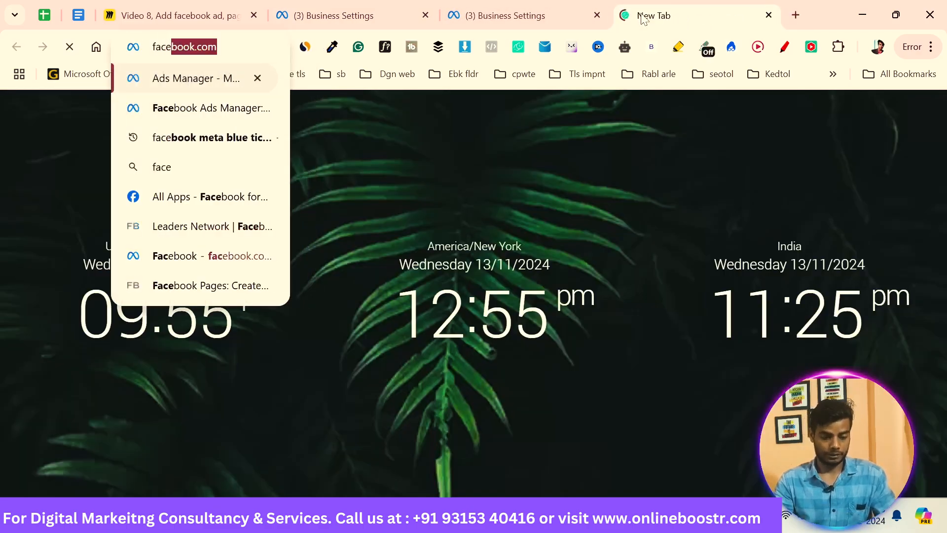
{"action": "key", "text": "Return"}
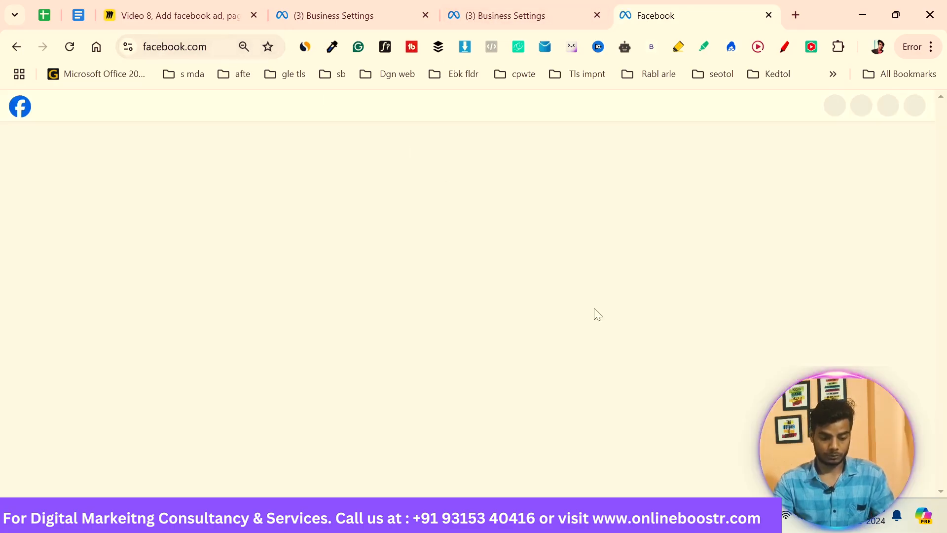
{"action": "scroll", "coordinate": [701, 355], "scroll_direction": "down", "scroll_amount": 5}
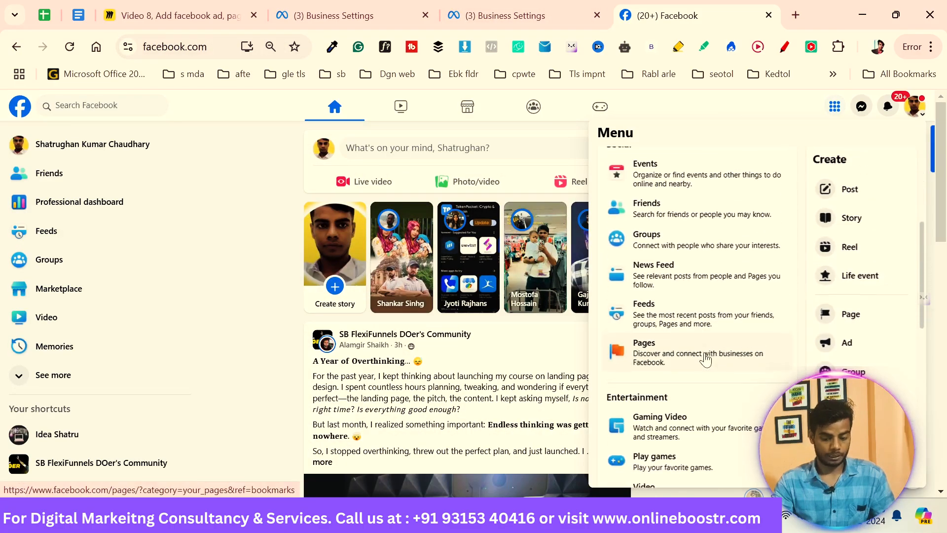
{"action": "left_click", "coordinate": [646, 327]}
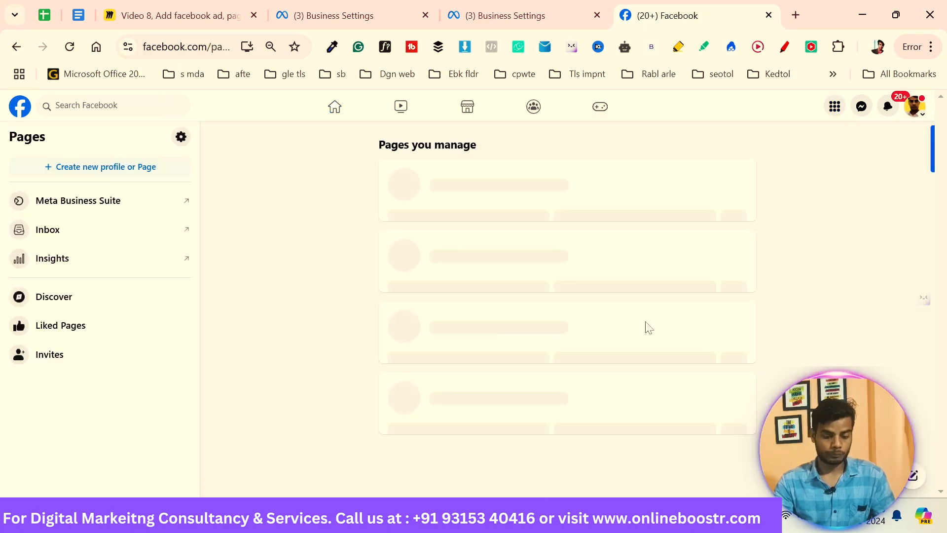
Step: Open the TrustMed-Kart page from the Pages you manage and copy its web address
{"action": "scroll", "coordinate": [152, 292], "scroll_direction": "down", "scroll_amount": 3}
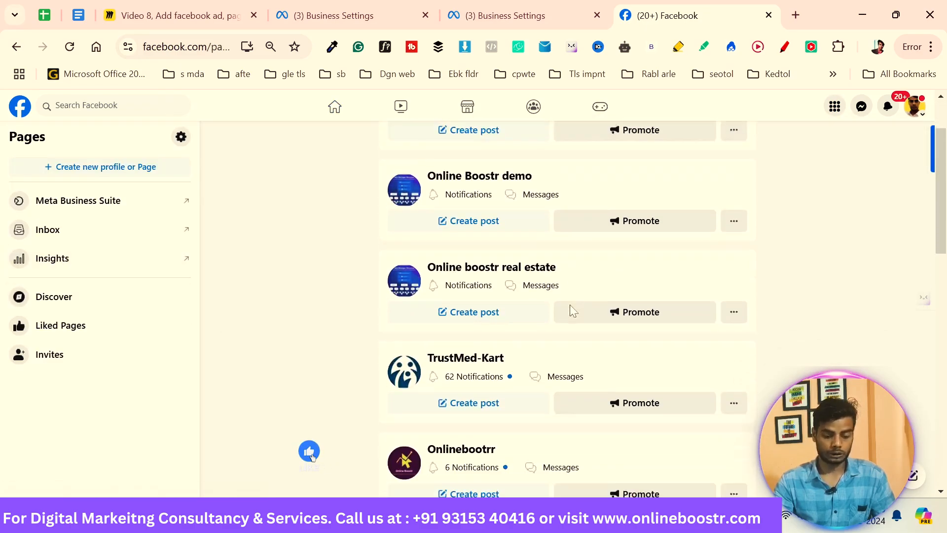
{"action": "left_click", "coordinate": [491, 296]}
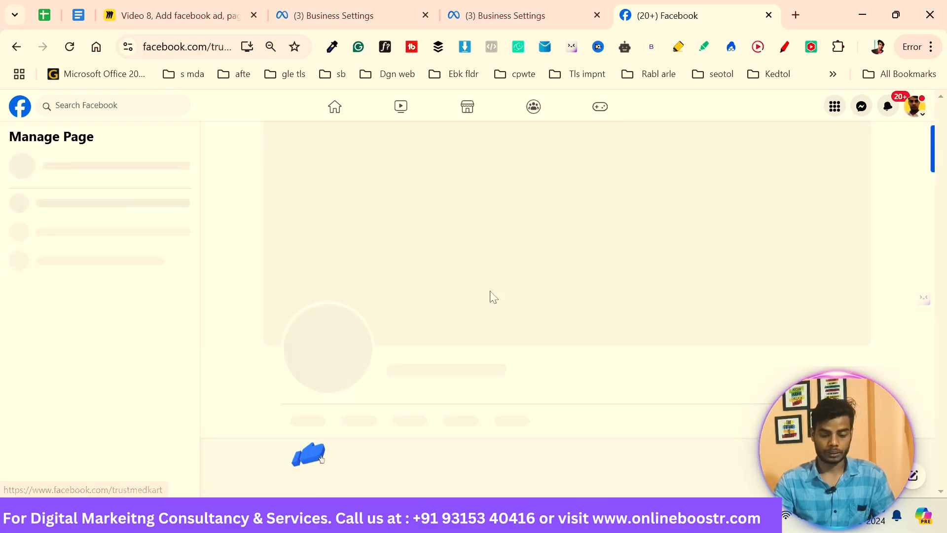
{"action": "key", "text": "ctrl+l"}
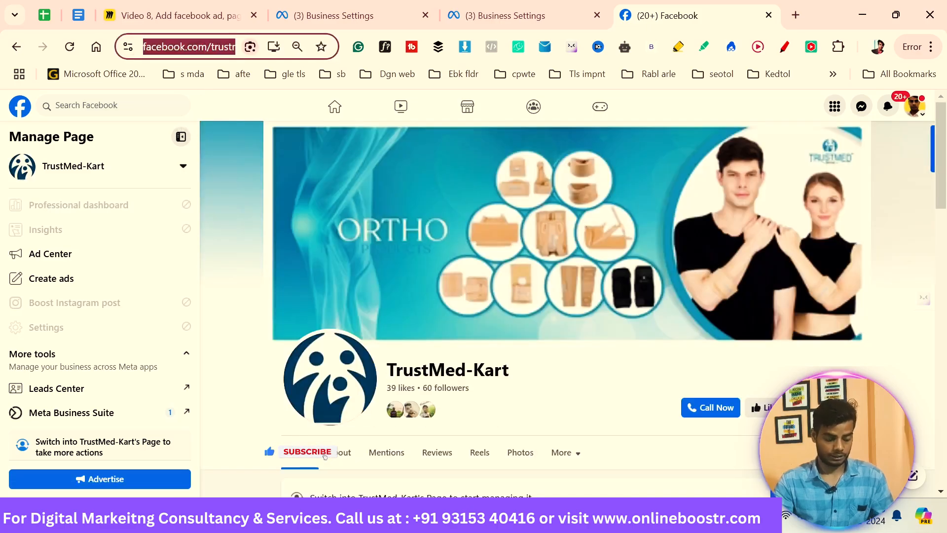
{"action": "left_click", "coordinate": [506, 7]}
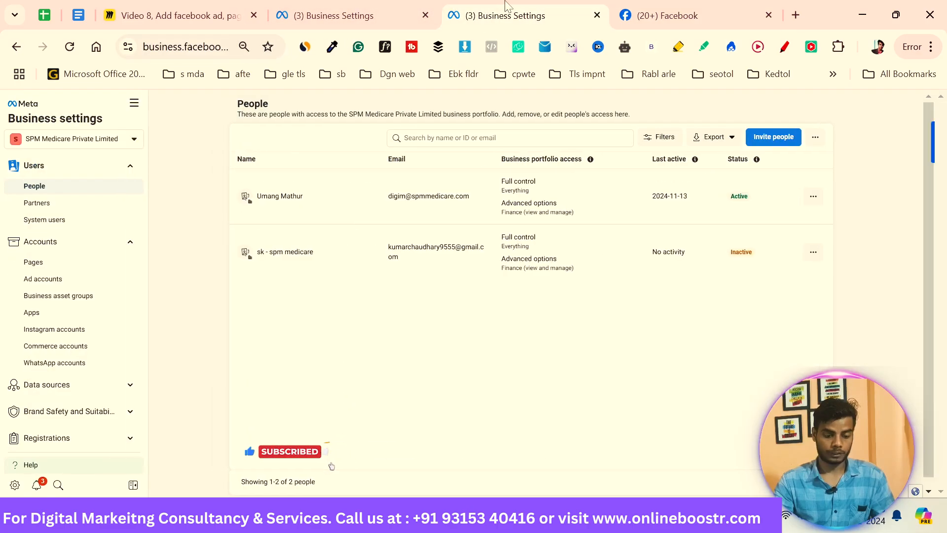
{"action": "left_click", "coordinate": [359, 14]}
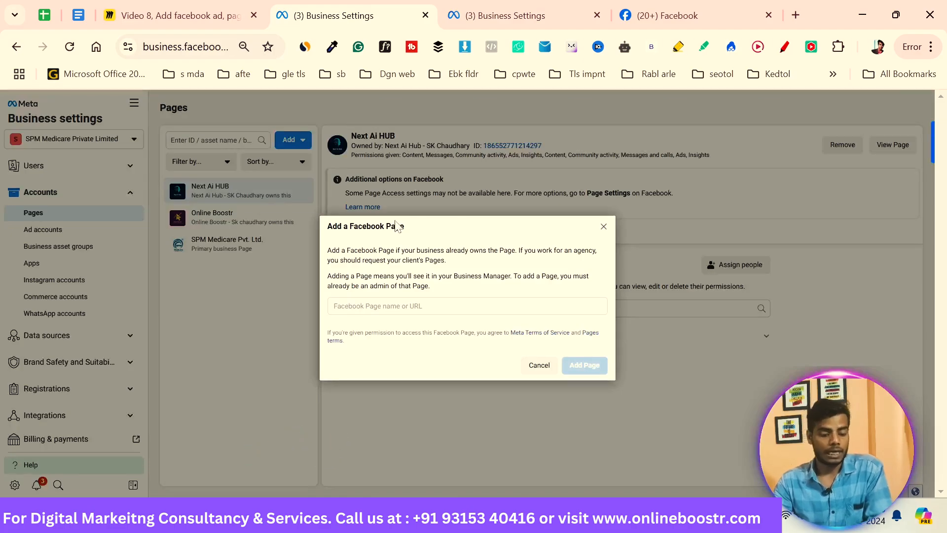
{"action": "left_click", "coordinate": [403, 306]}
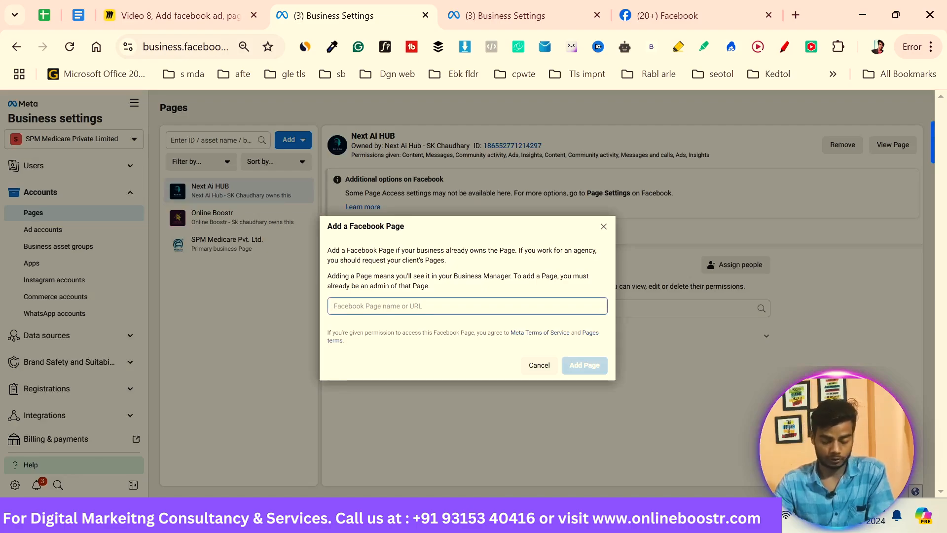
{"action": "type", "text": "https://www.facebook.com/trustmedkart"}
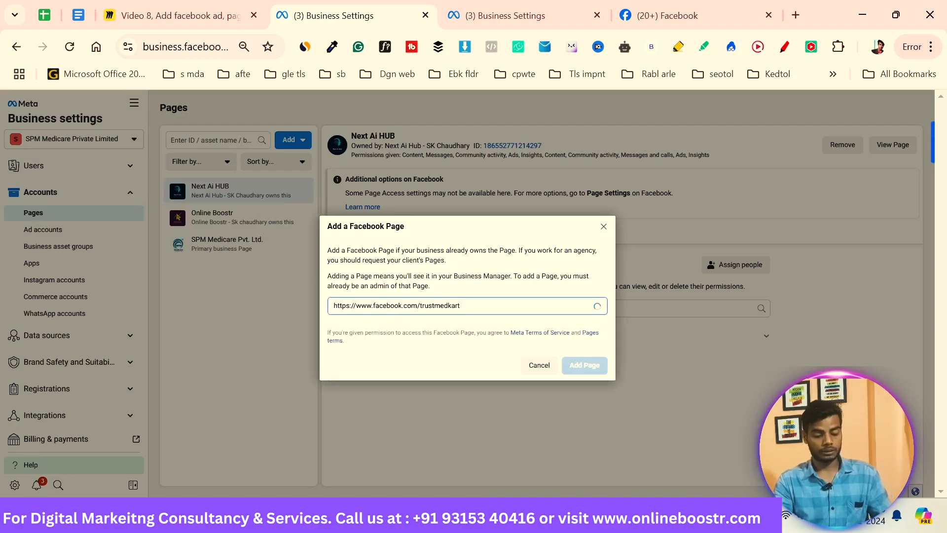
{"action": "left_click", "coordinate": [402, 334]}
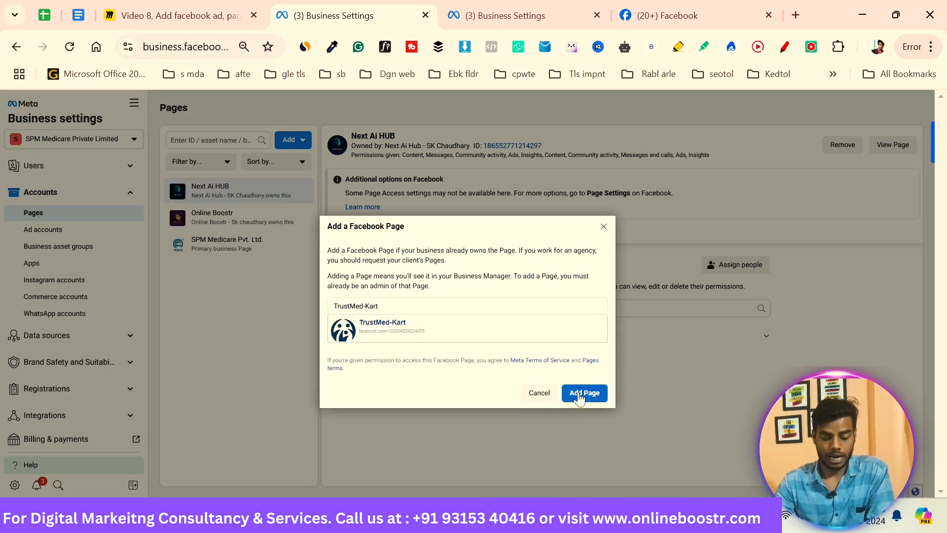
{"action": "left_click", "coordinate": [575, 404]}
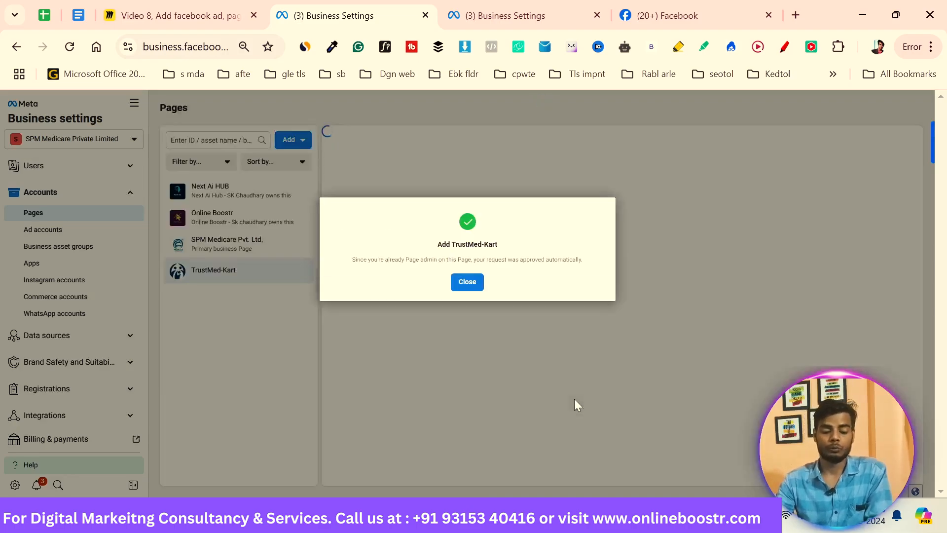
{"action": "left_click", "coordinate": [481, 289]}
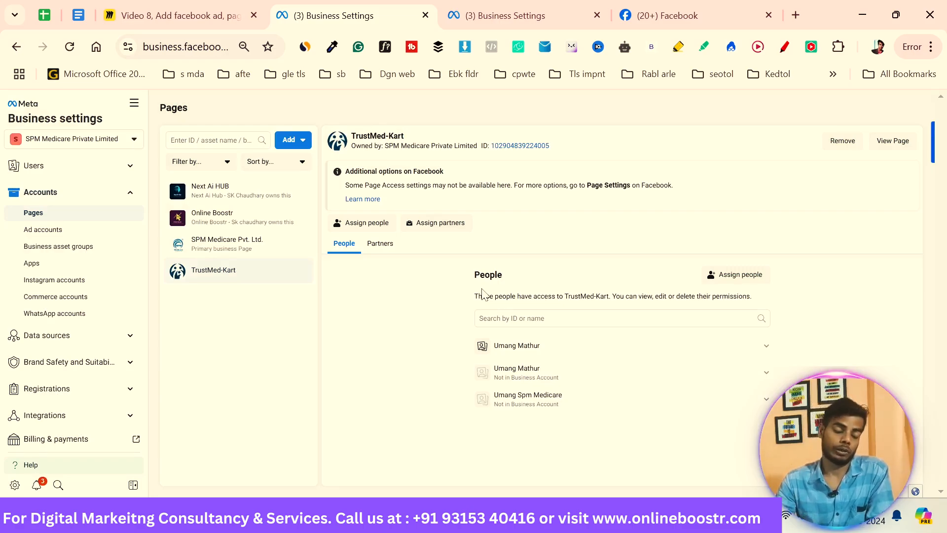
{"action": "left_click", "coordinate": [289, 140]}
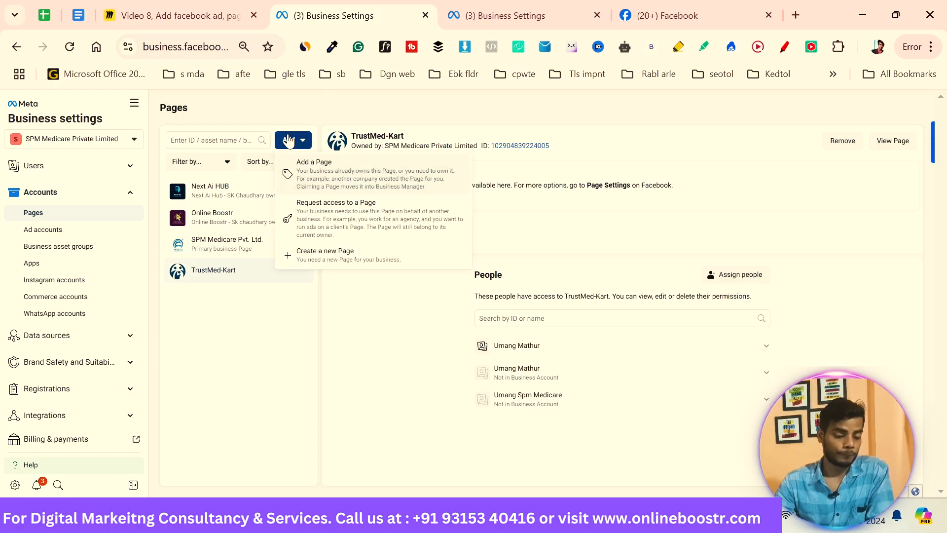
{"action": "left_click", "coordinate": [371, 228]}
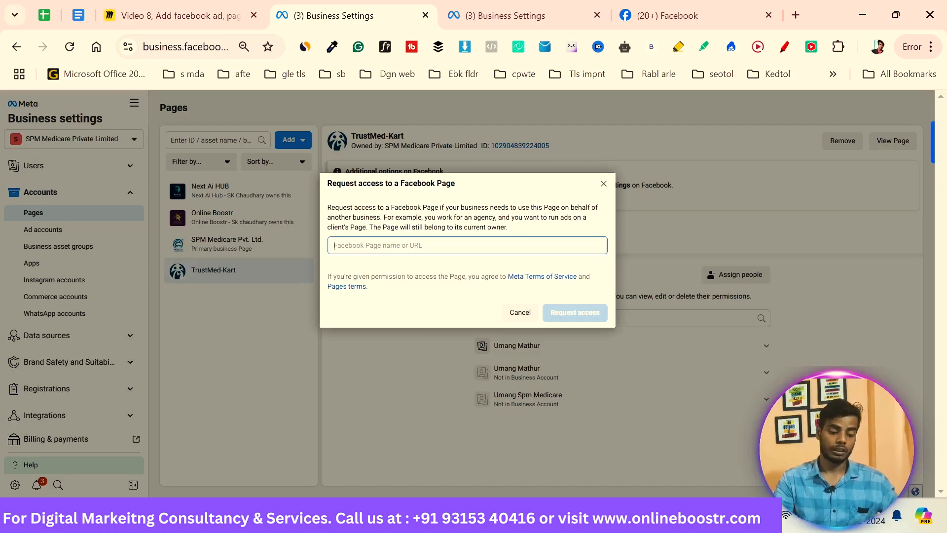
{"action": "type", "text": "https://www.facebook.com/trustmedkart"}
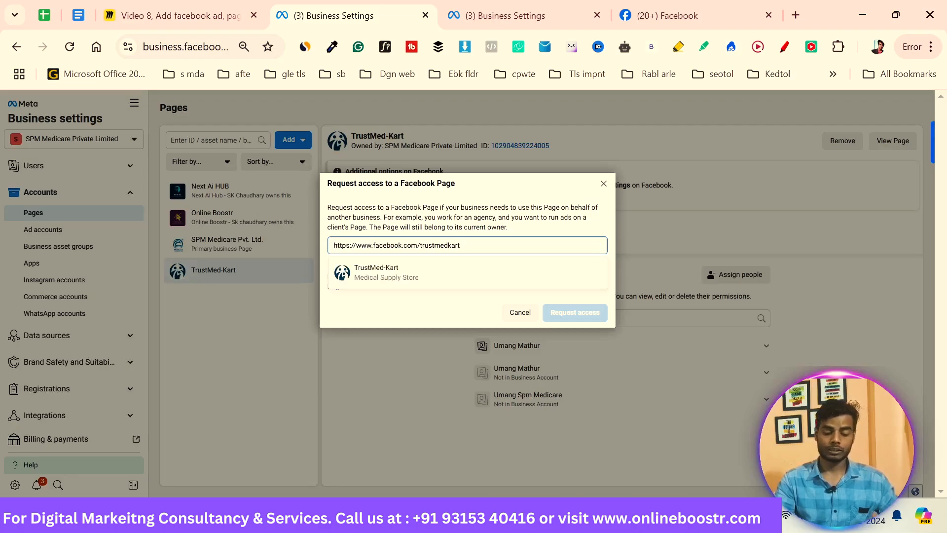
{"action": "left_click", "coordinate": [427, 273]}
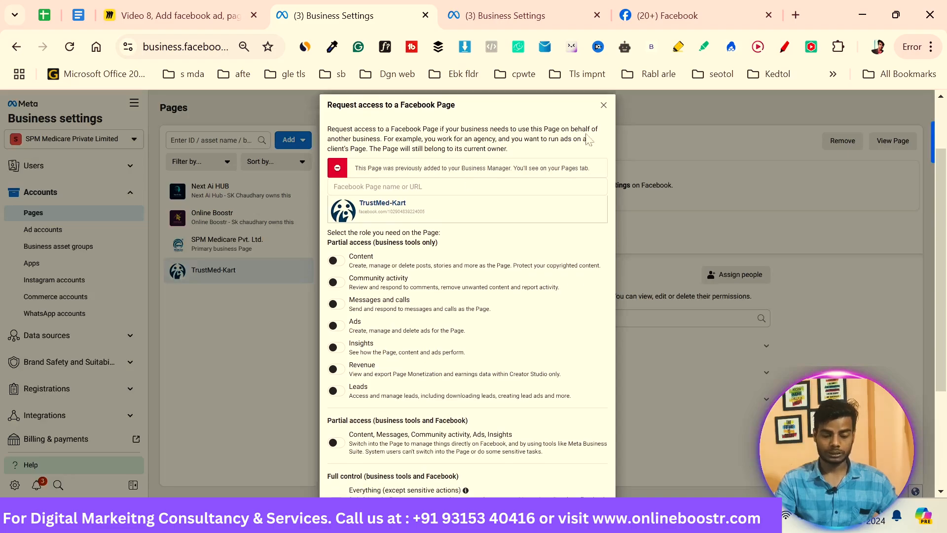
Step: Try to request full control of TrustMed-Kart with Everything (except sensitive actions), and cancel the request
{"action": "scroll", "coordinate": [419, 330], "scroll_direction": "down", "scroll_amount": 2}
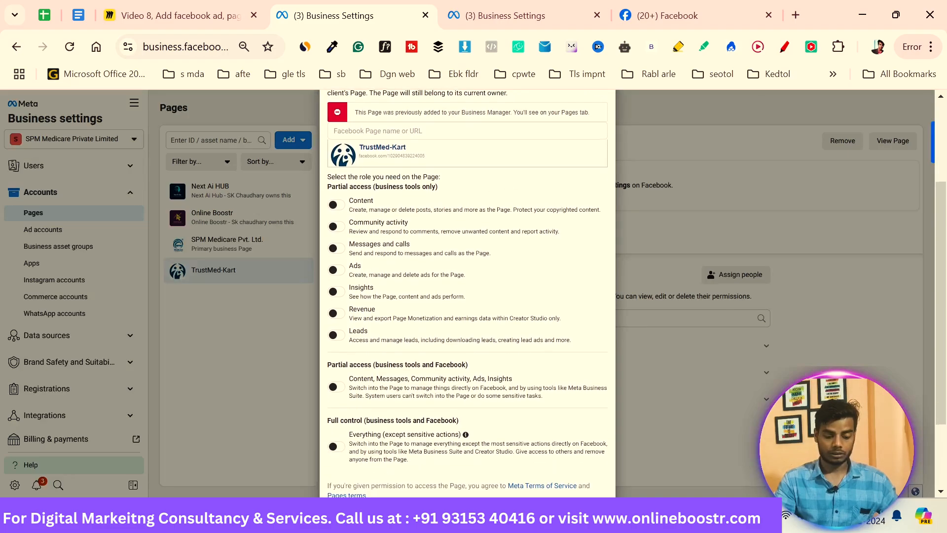
{"action": "scroll", "coordinate": [419, 330], "scroll_direction": "up", "scroll_amount": 1}
{"action": "scroll", "coordinate": [390, 246], "scroll_direction": "down", "scroll_amount": 3}
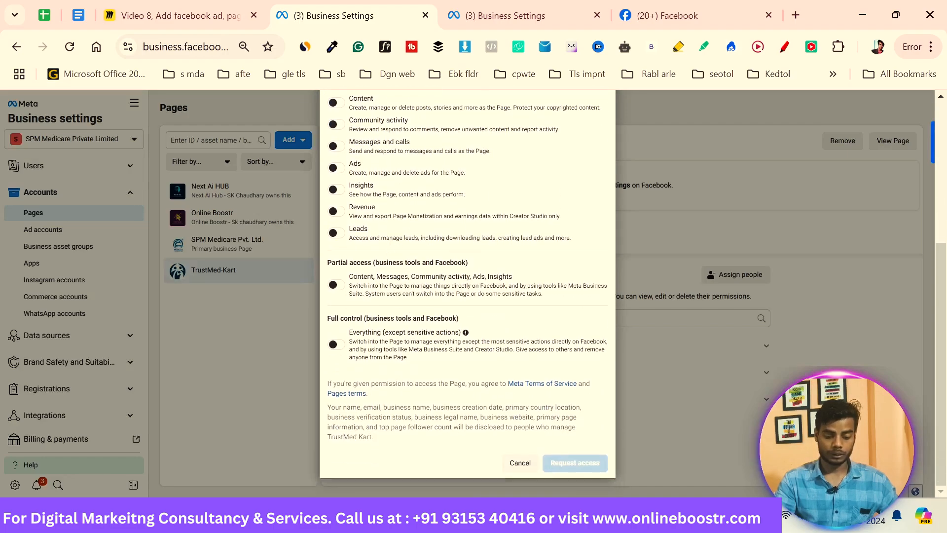
{"action": "left_click", "coordinate": [336, 344]}
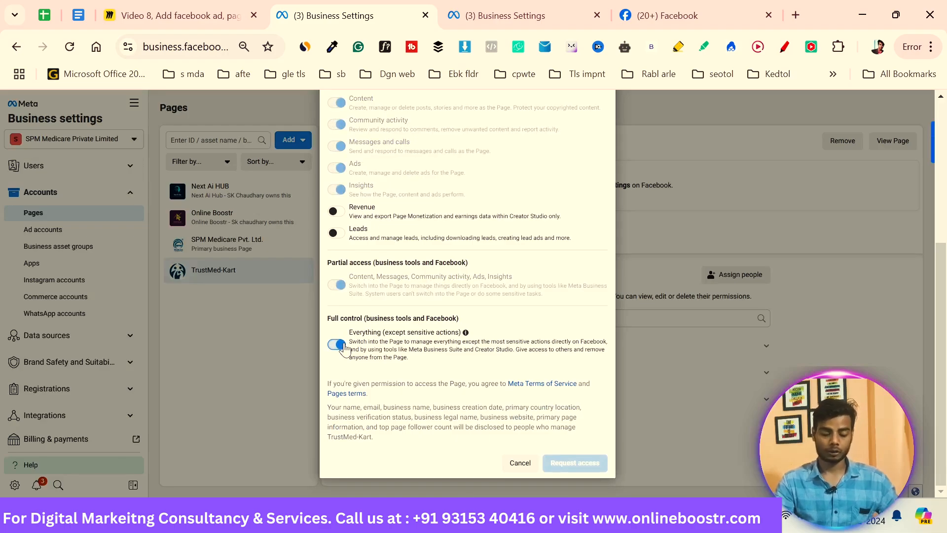
{"action": "scroll", "coordinate": [456, 345], "scroll_direction": "up", "scroll_amount": 1}
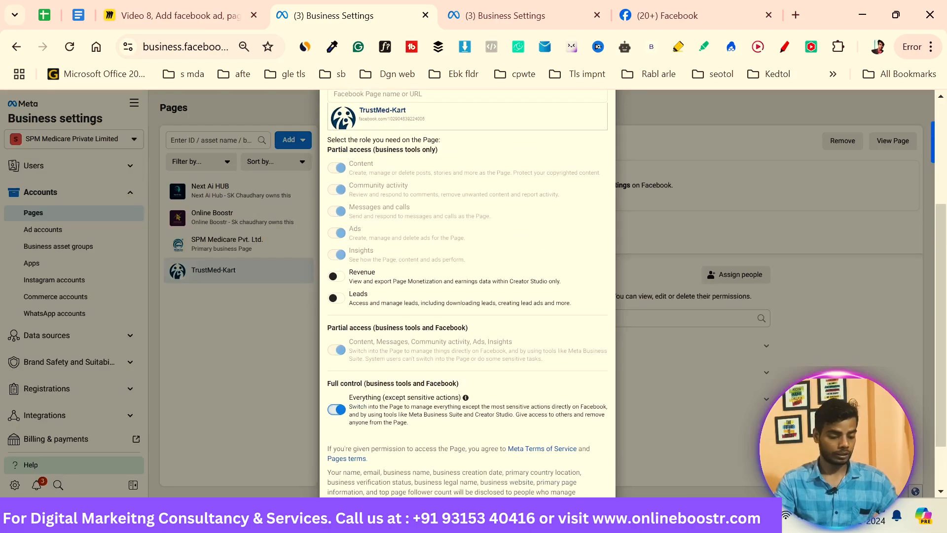
{"action": "scroll", "coordinate": [456, 345], "scroll_direction": "down", "scroll_amount": 1}
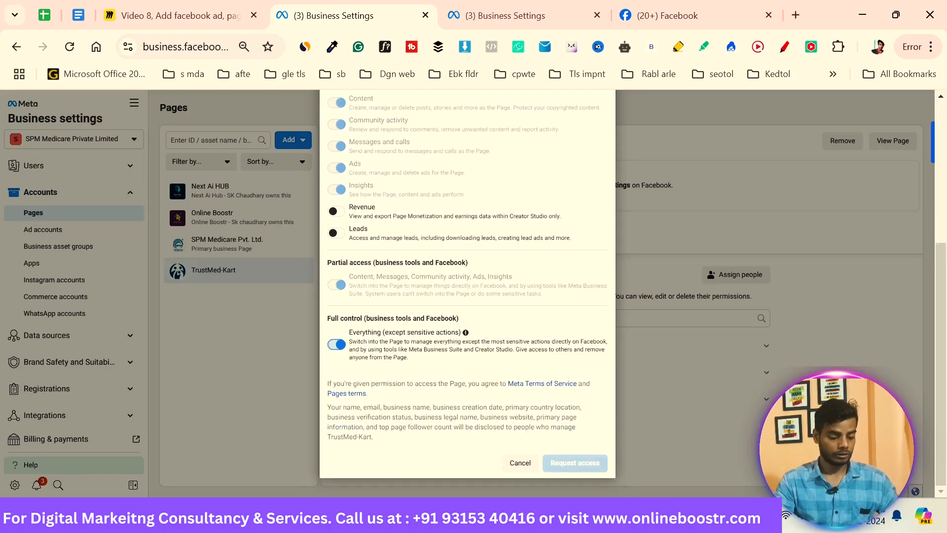
{"action": "left_click", "coordinate": [573, 464]}
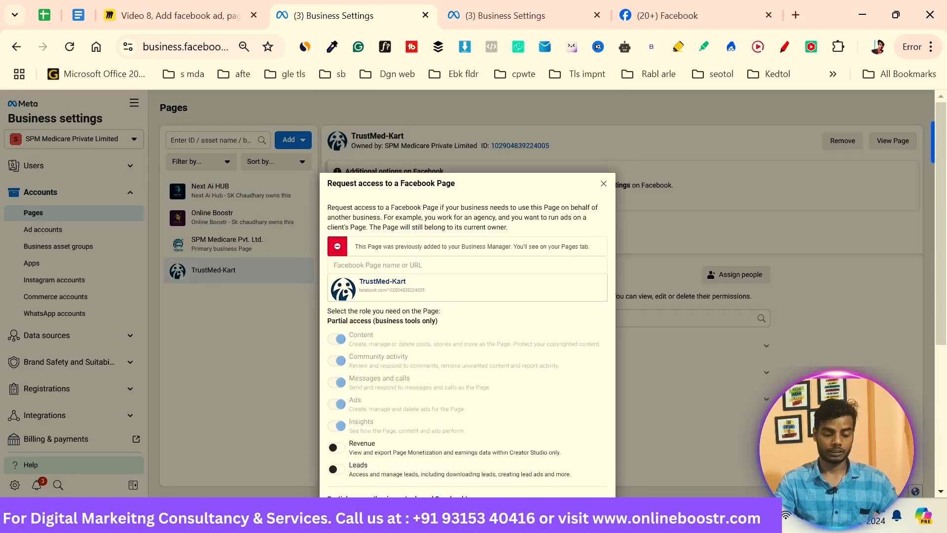
{"action": "scroll", "coordinate": [457, 295], "scroll_direction": "down", "scroll_amount": 5}
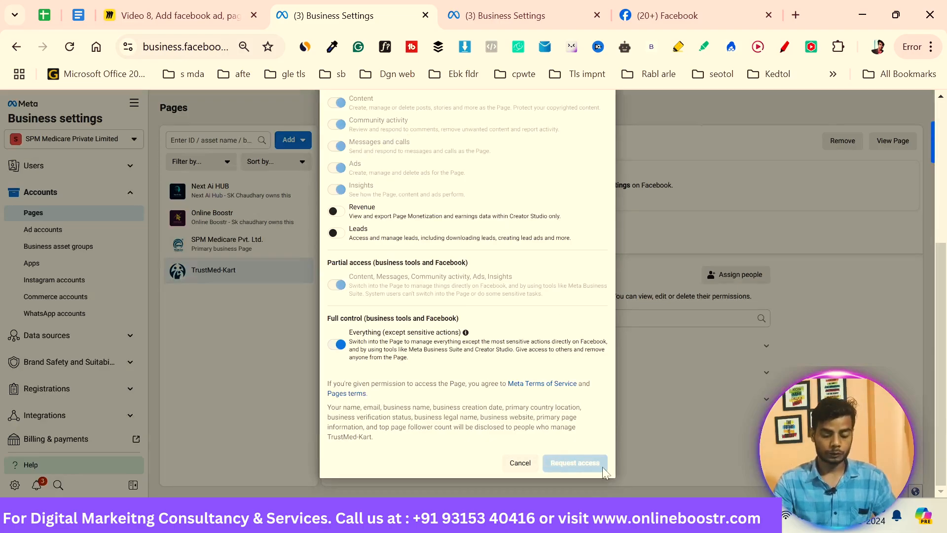
{"action": "left_click", "coordinate": [521, 466]}
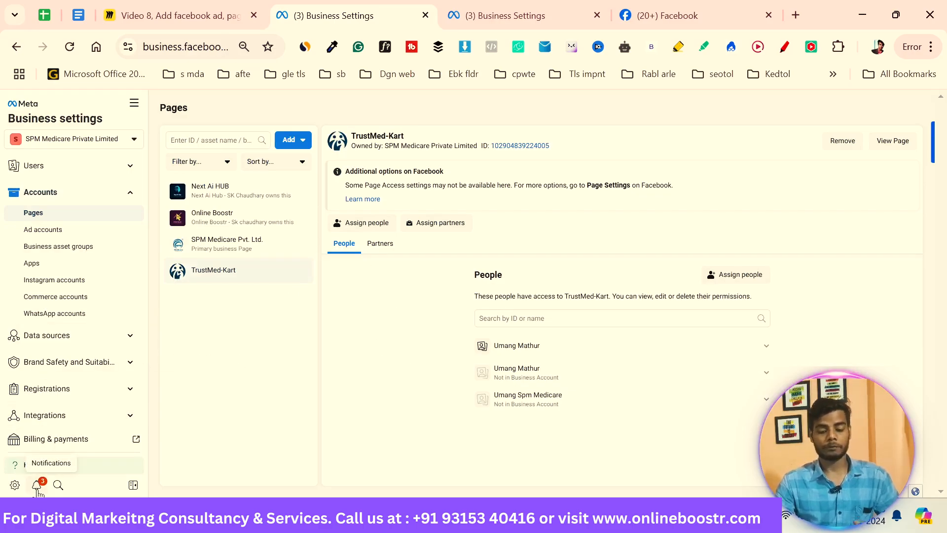
Step: Switch to the Facebook page and look through its notifications and account menu
{"action": "left_click", "coordinate": [710, 11]}
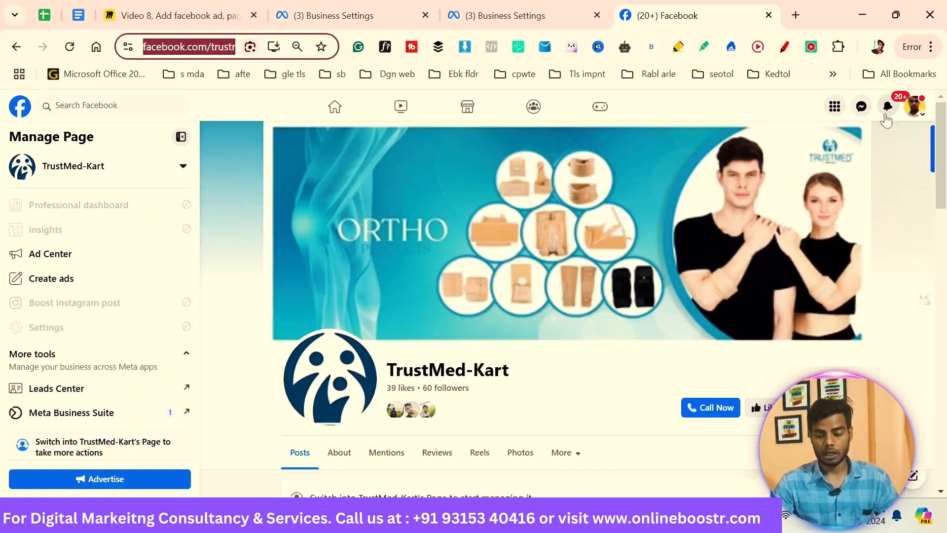
{"action": "left_click", "coordinate": [888, 113]}
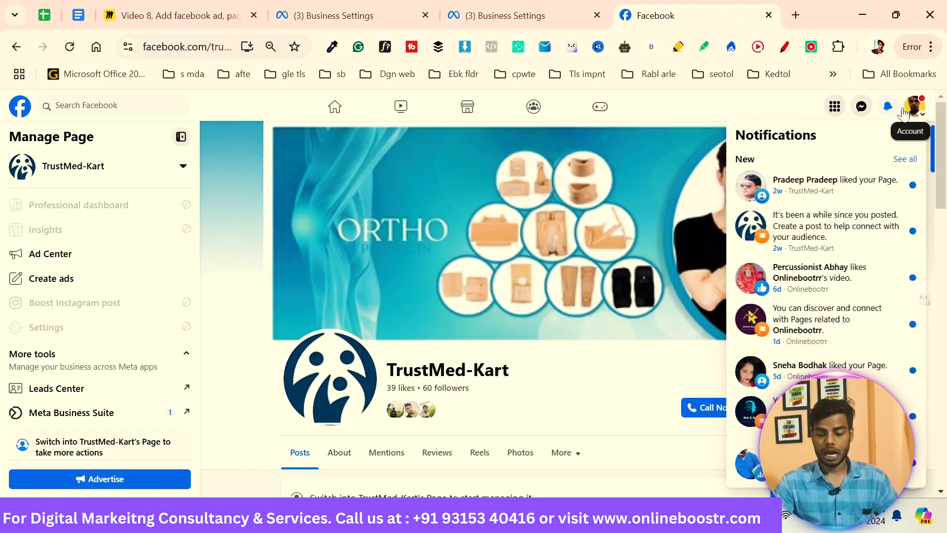
{"action": "scroll", "coordinate": [842, 361], "scroll_direction": "down", "scroll_amount": 3}
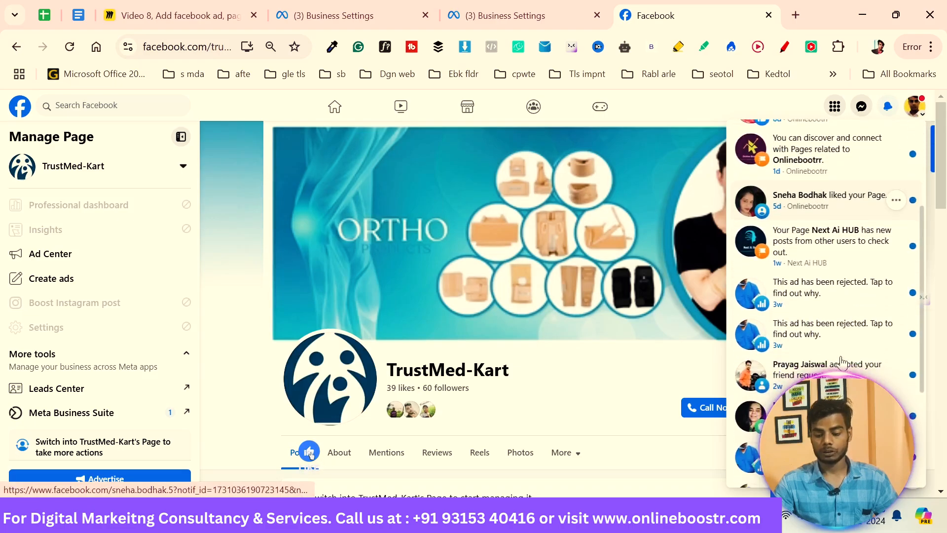
{"action": "scroll", "coordinate": [842, 361], "scroll_direction": "up", "scroll_amount": 2}
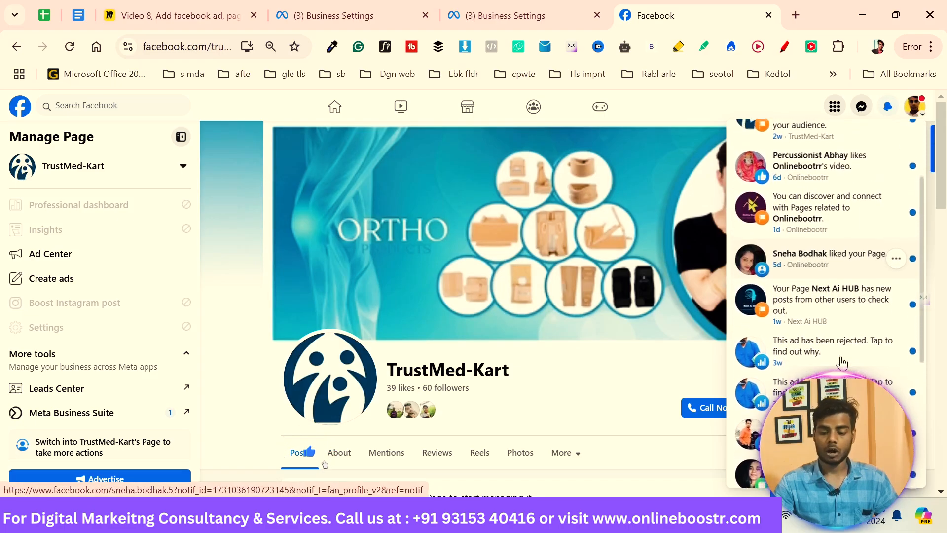
{"action": "left_click", "coordinate": [914, 111]}
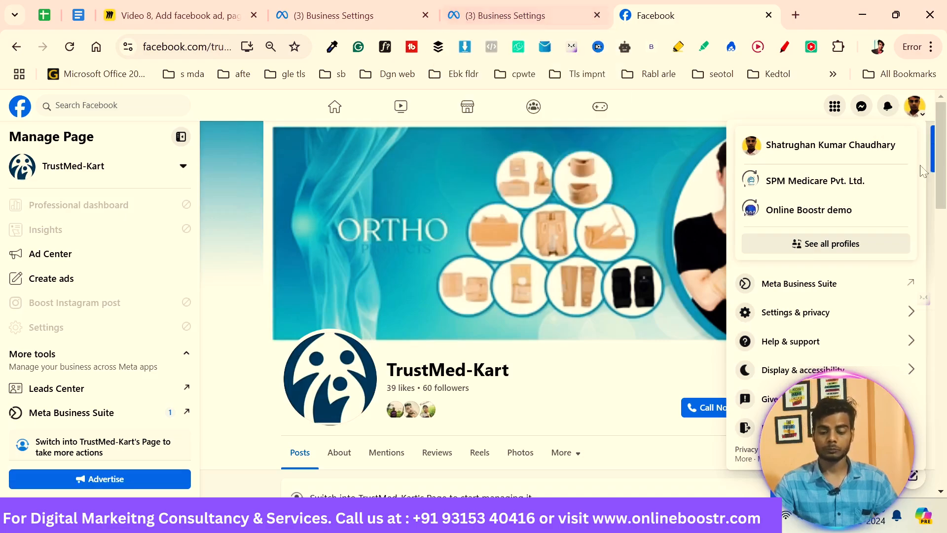
Step: Return to Business settings, view the business notifications, and close them
{"action": "left_click", "coordinate": [377, 6]}
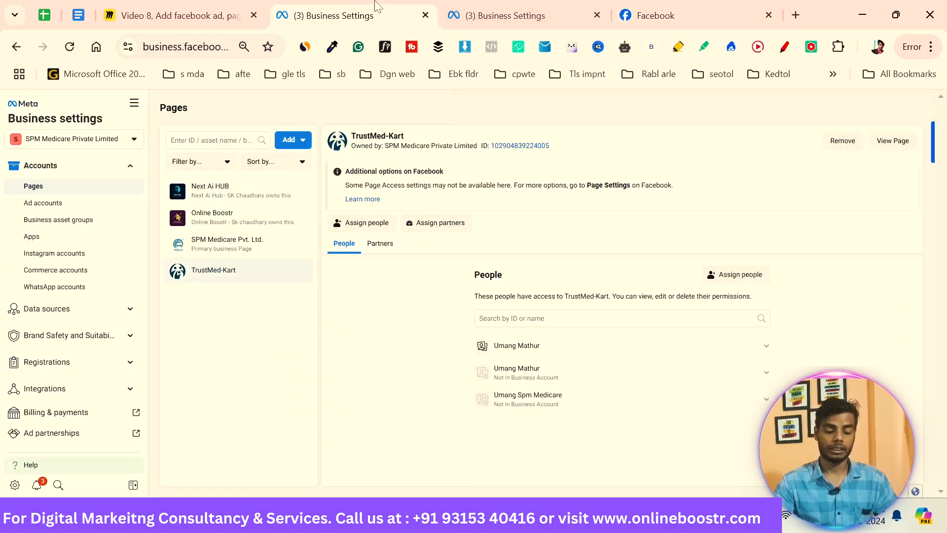
{"action": "left_click", "coordinate": [38, 487]}
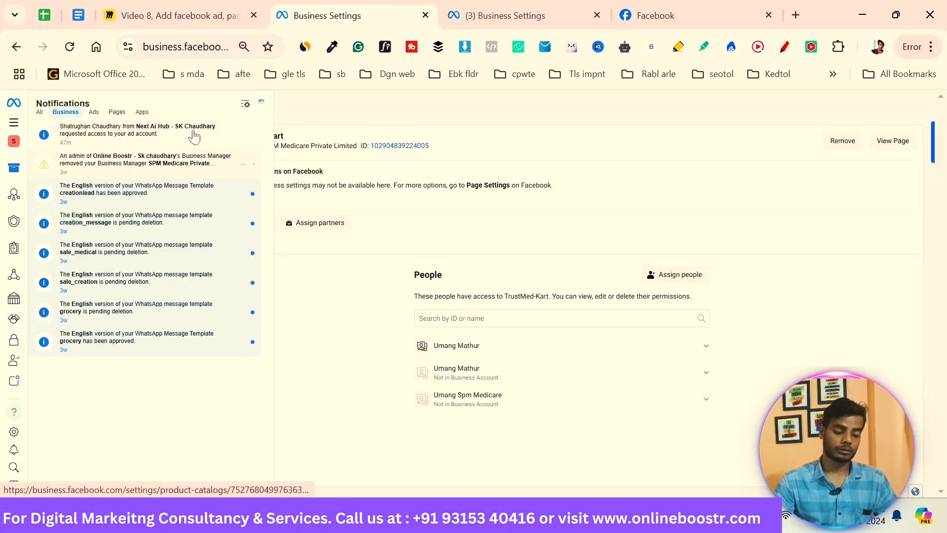
{"action": "left_click", "coordinate": [343, 330]}
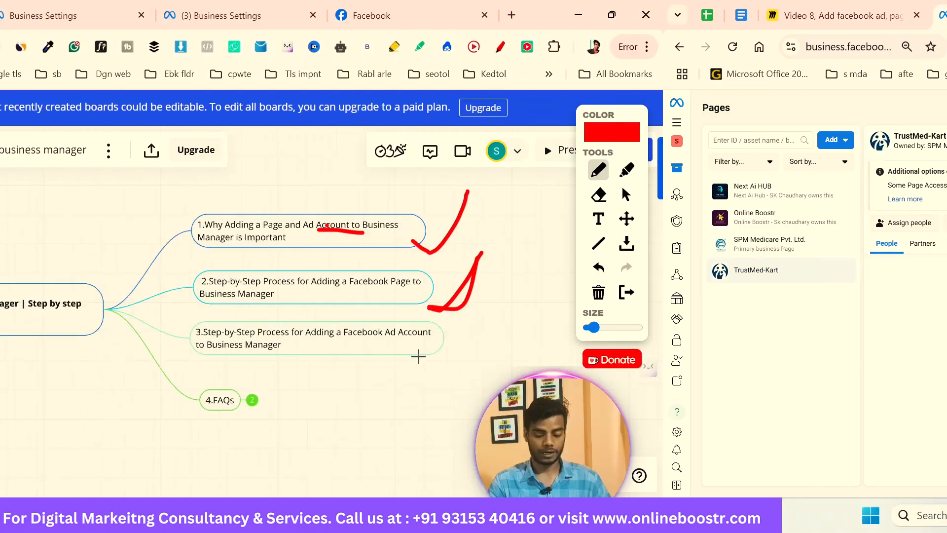
Step: Switch to the Miro board and draw a red check mark beside the topic on adding a Facebook Ad Account
{"action": "mouse_move", "coordinate": [701, 354]}
{"action": "left_mouse_down"}
{"action": "mouse_move", "coordinate": [737, 390]}
{"action": "mouse_move", "coordinate": [798, 314]}
{"action": "left_mouse_up"}
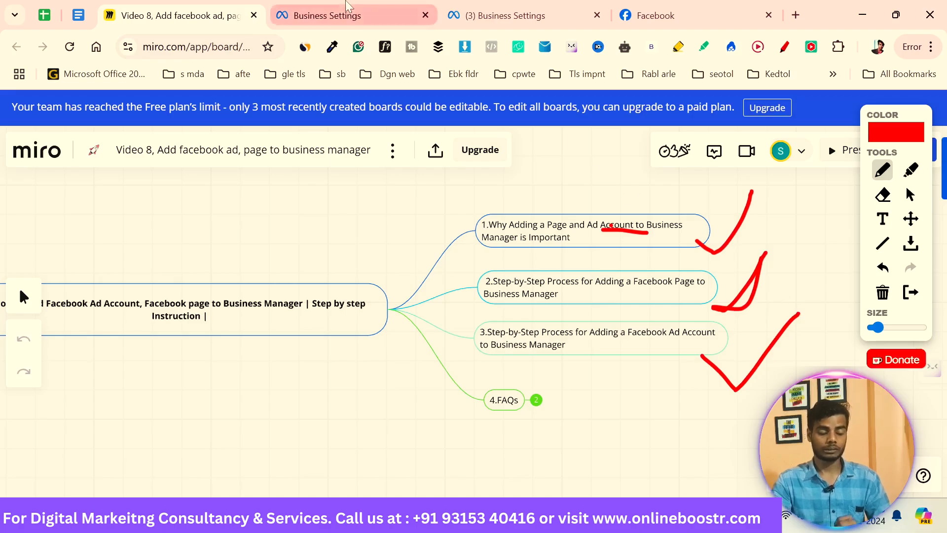
Step: Go back to Business settings and open the ad accounts list
{"action": "left_click", "coordinate": [348, 7]}
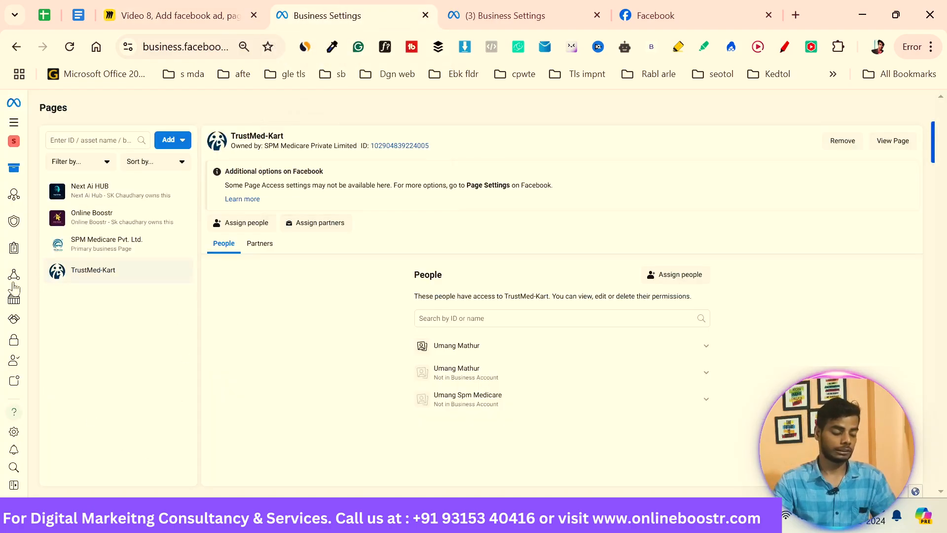
{"action": "mouse_move", "coordinate": [0, 284]}
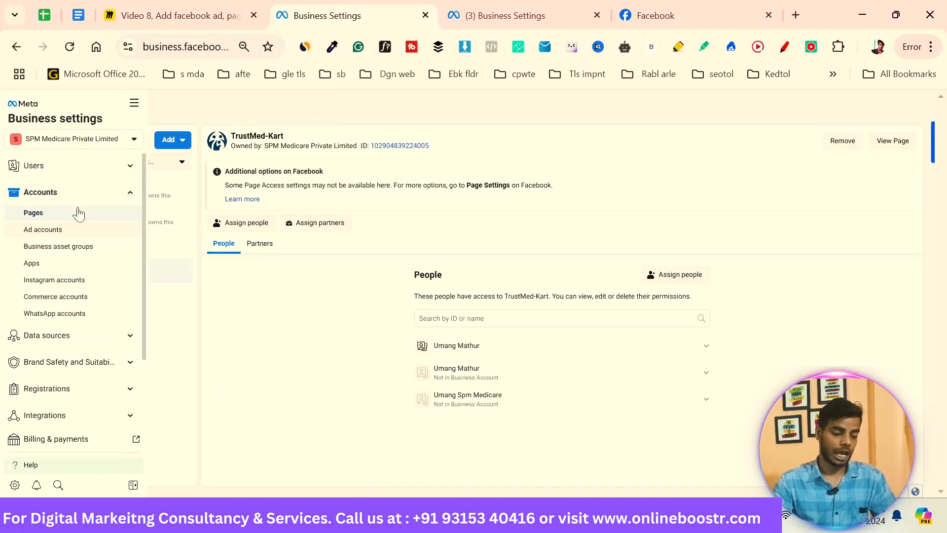
{"action": "left_click", "coordinate": [75, 235]}
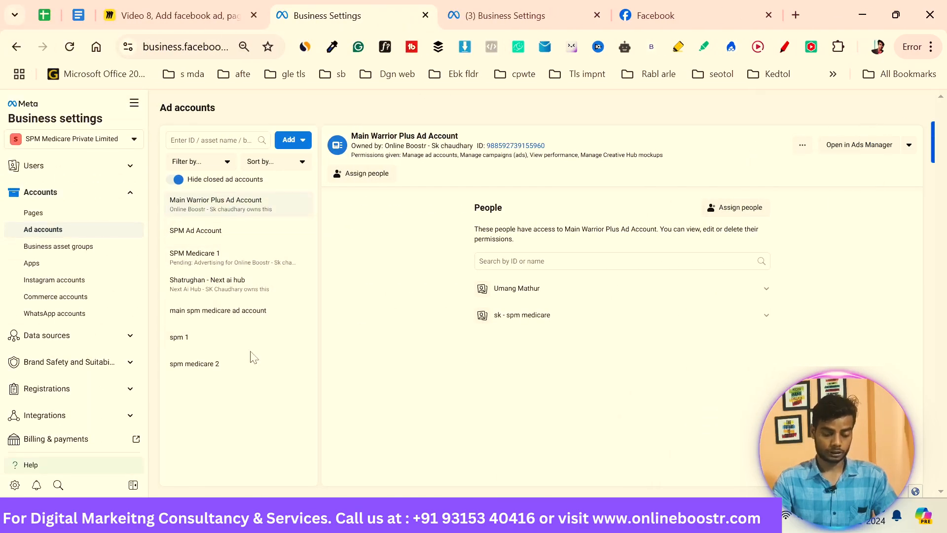
Step: Open the form for requesting access to an ad account, review its ad account ID field, and close it without submitting
{"action": "left_click", "coordinate": [289, 141]}
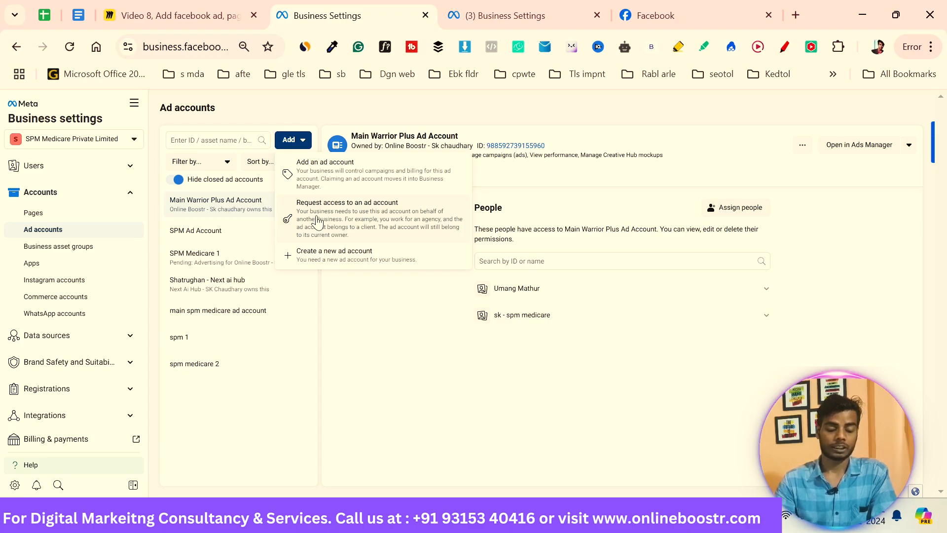
{"action": "left_click", "coordinate": [368, 216]}
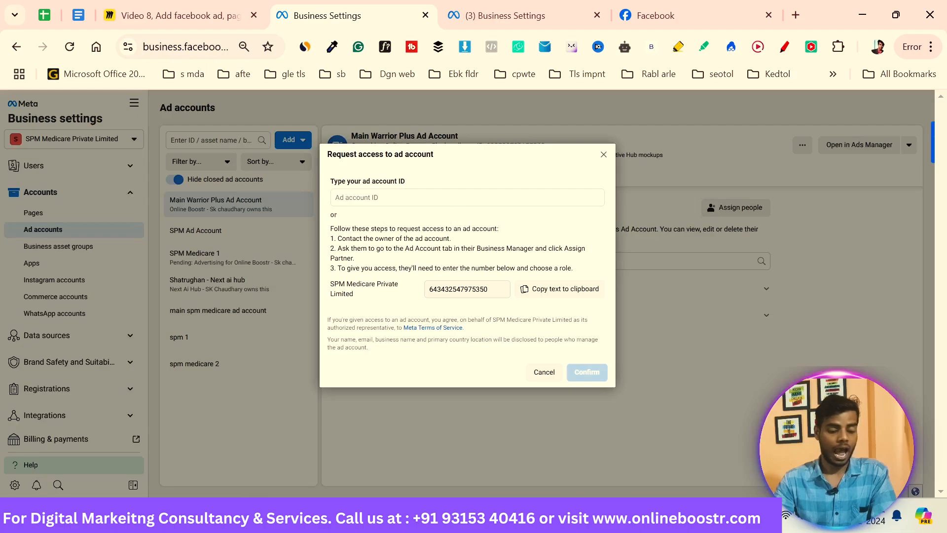
{"action": "left_click", "coordinate": [370, 197]}
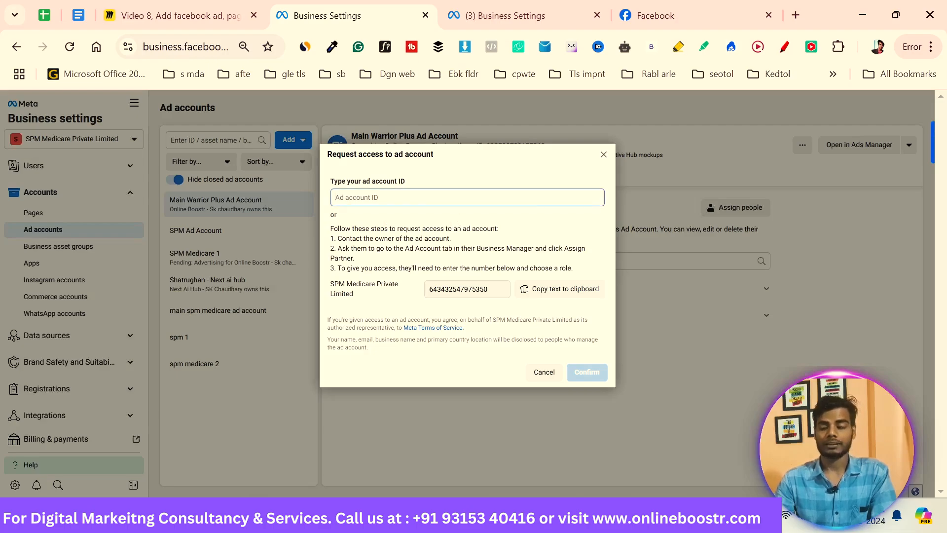
{"action": "left_click", "coordinate": [597, 380]}
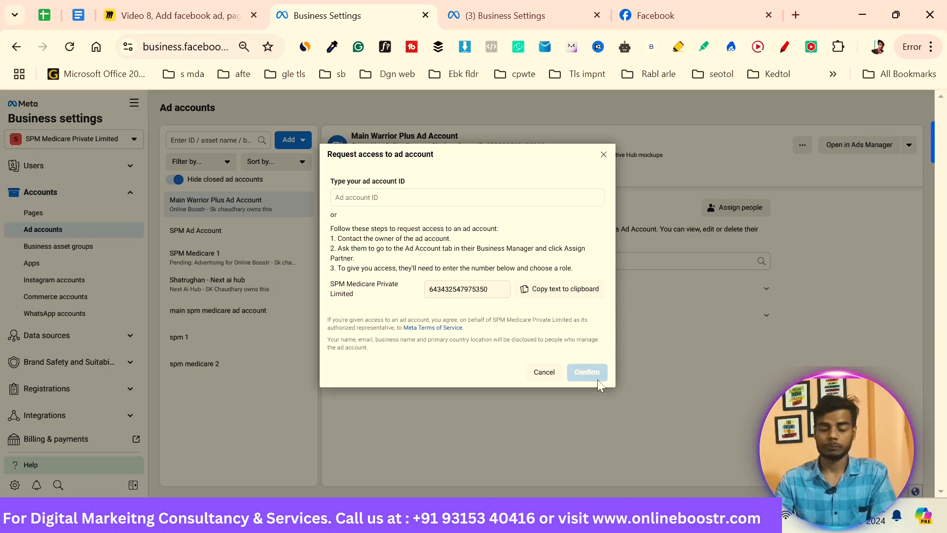
{"action": "left_click", "coordinate": [604, 155]}
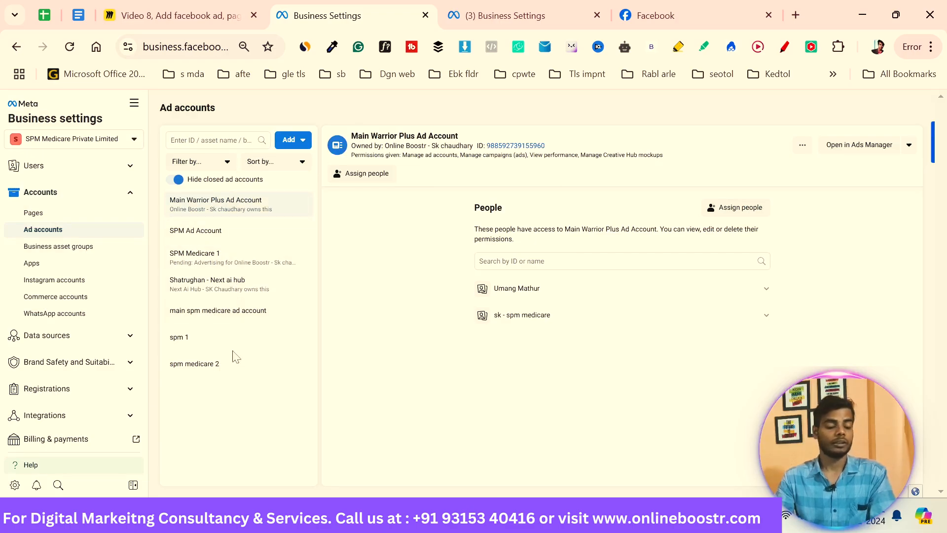
Step: Show the details of SPM Ad Account in the ad accounts list
{"action": "left_click", "coordinate": [254, 241]}
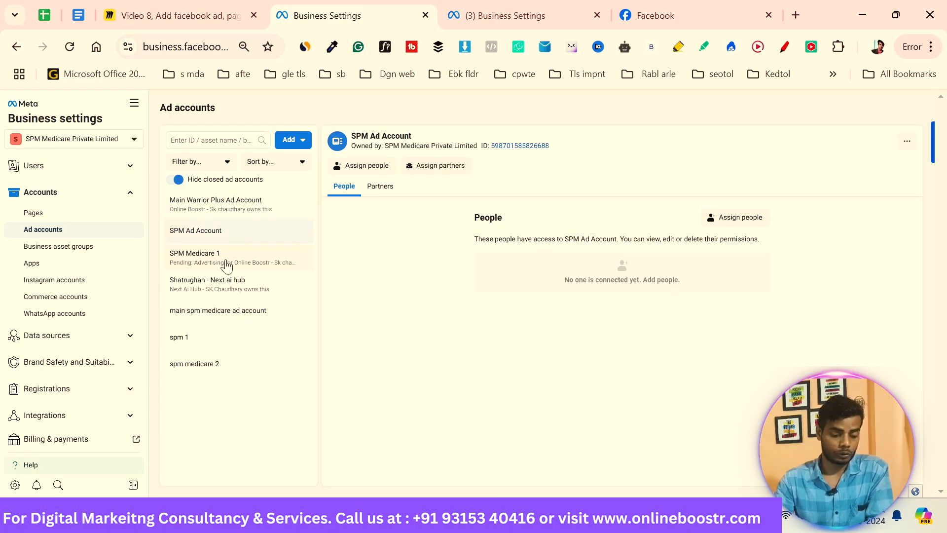